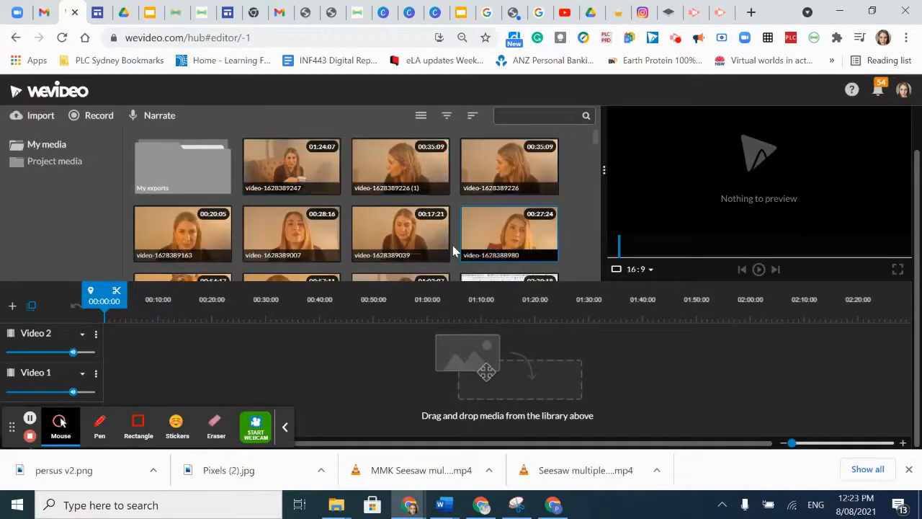
scroll(195, 228, down, 2)
scroll(195, 228, up, 2)
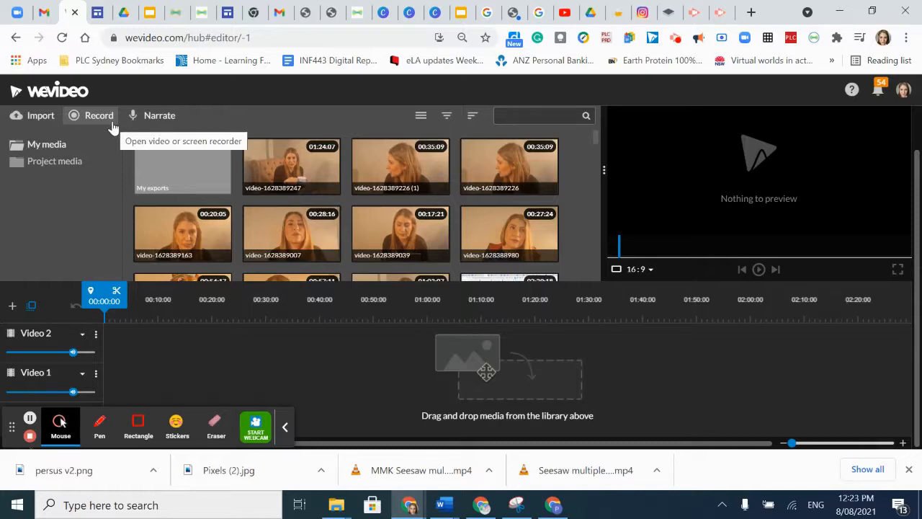
click(39, 118)
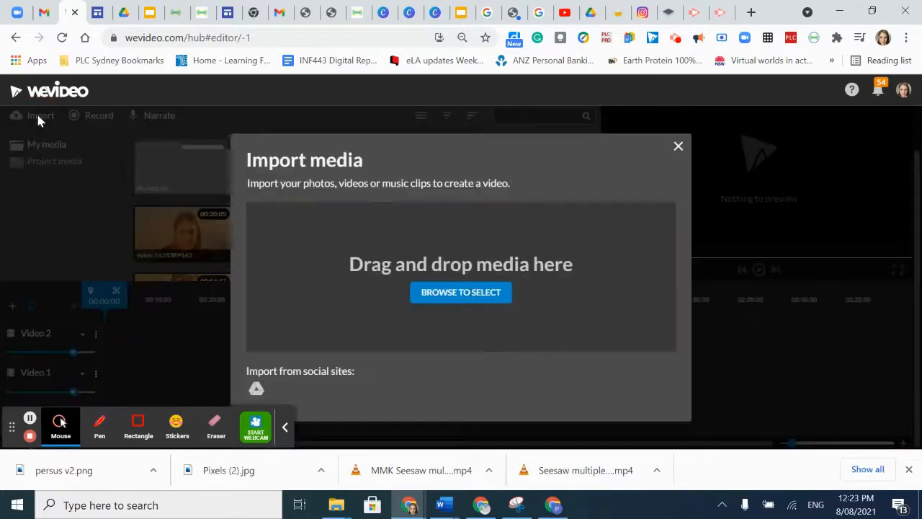
click(421, 292)
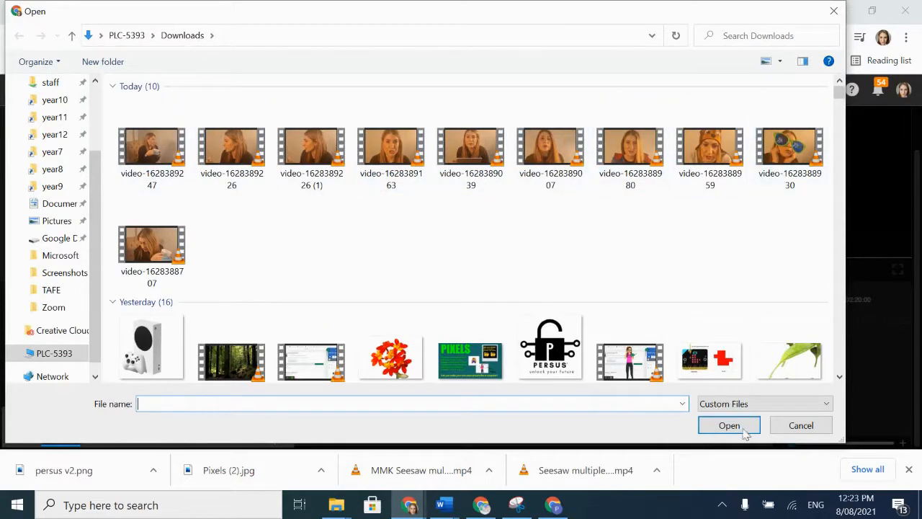
click(152, 144)
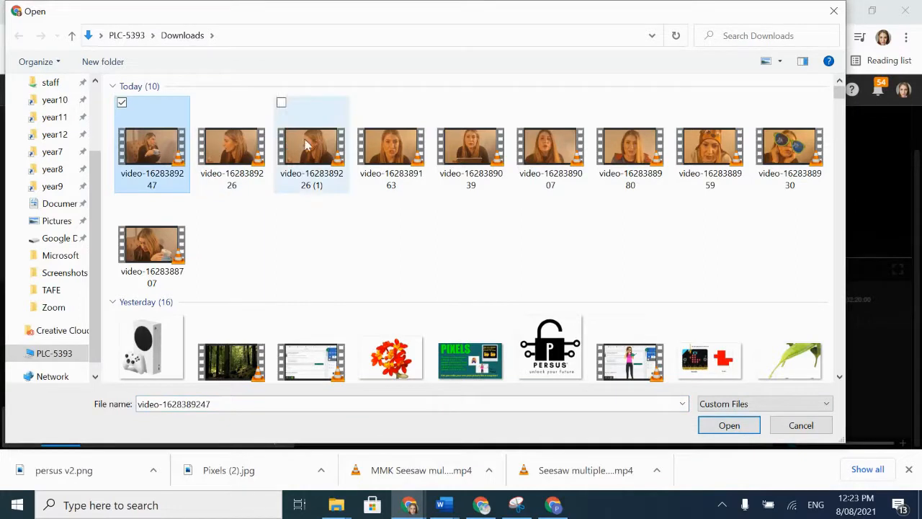
click(810, 427)
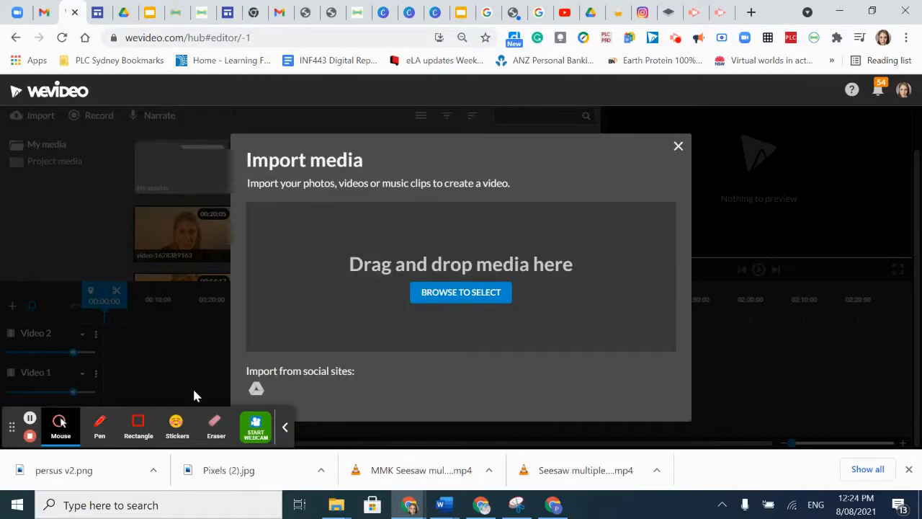
click(677, 147)
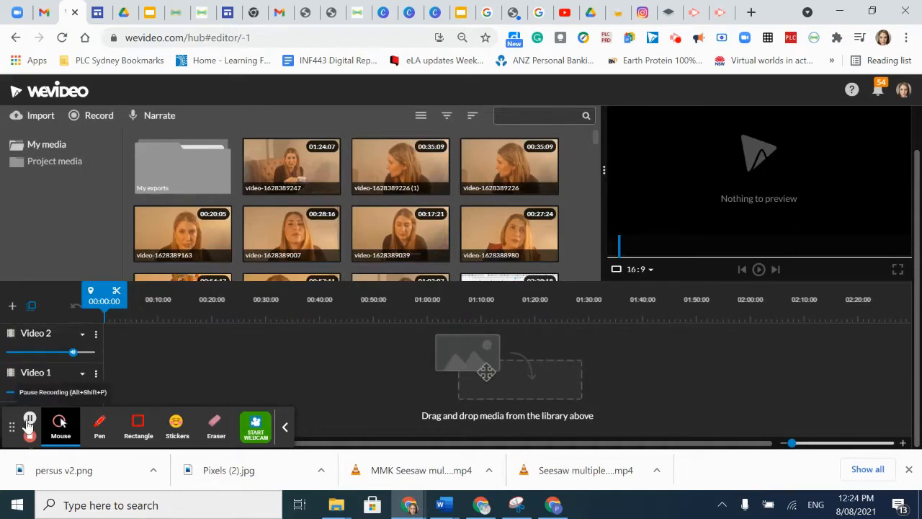
click(29, 418)
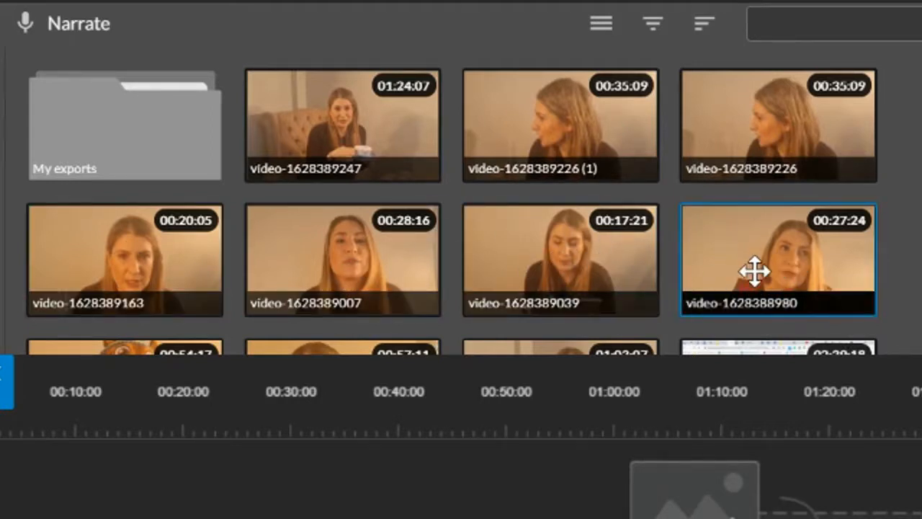
scroll(754, 271, down, 5)
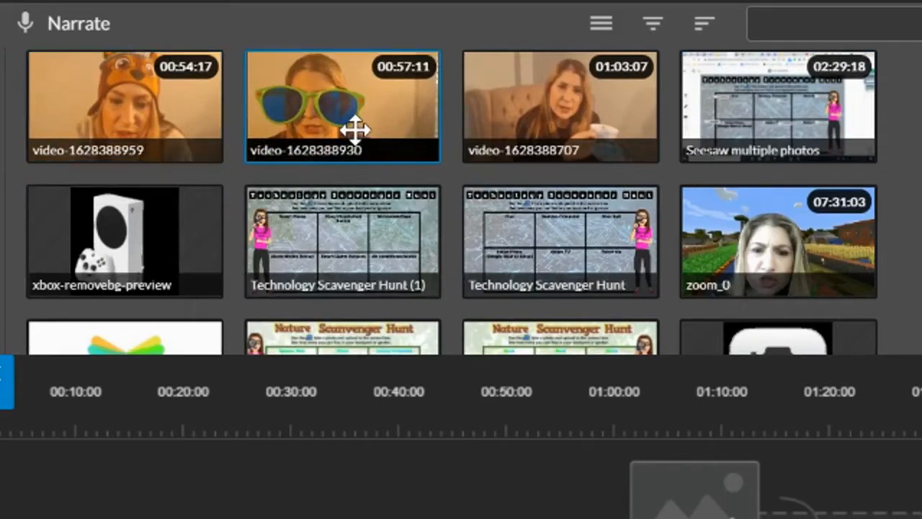
scroll(355, 129, up, 2)
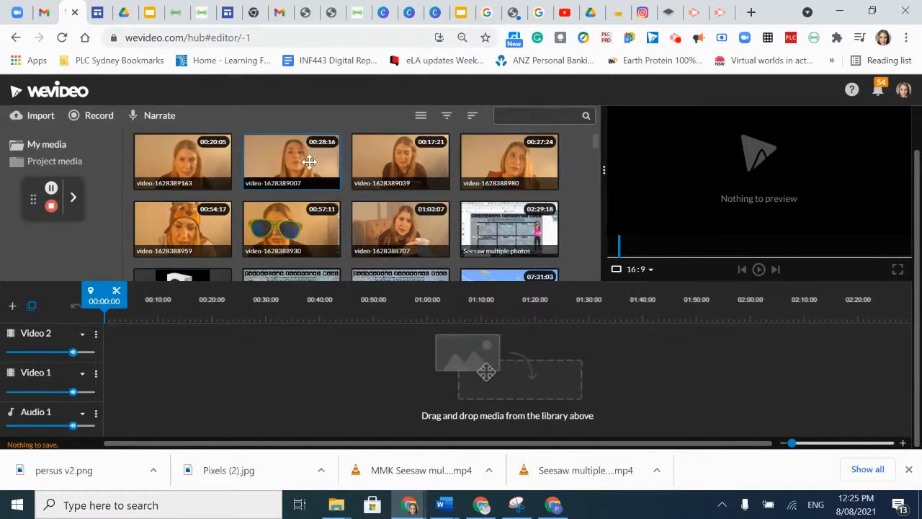
scroll(277, 235, up, 2)
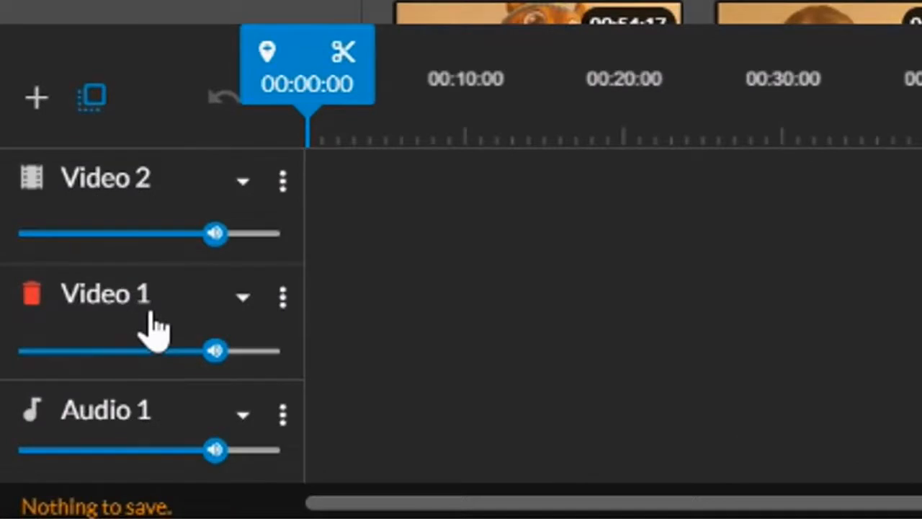
- Rename the Video 1 track as Tea
click(94, 304)
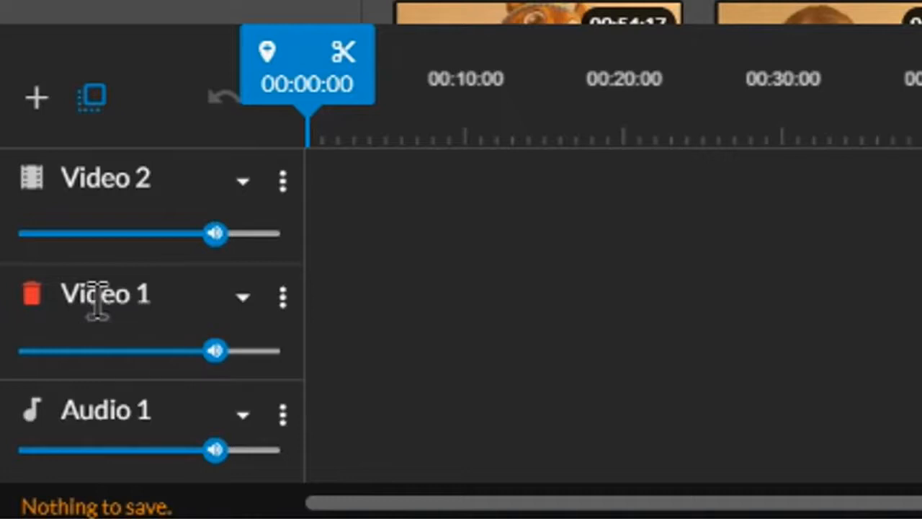
drag(181, 296, 61, 296)
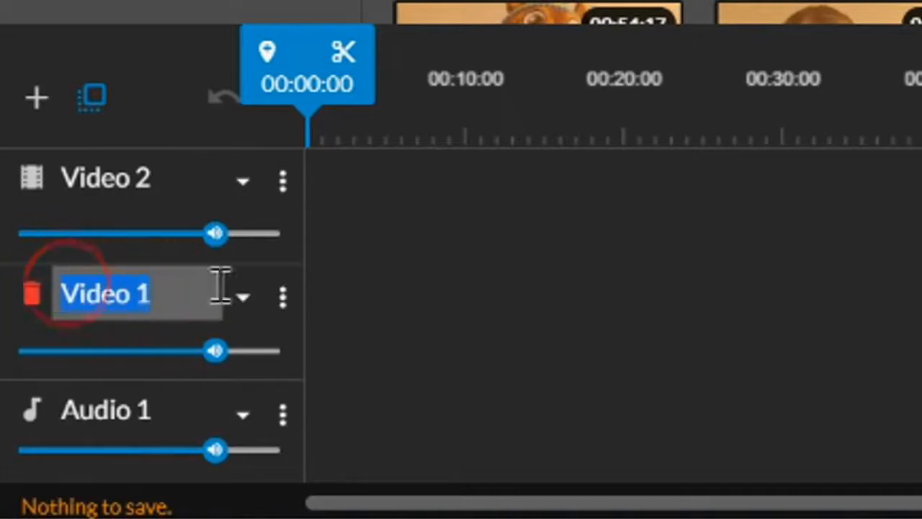
text(Tea)
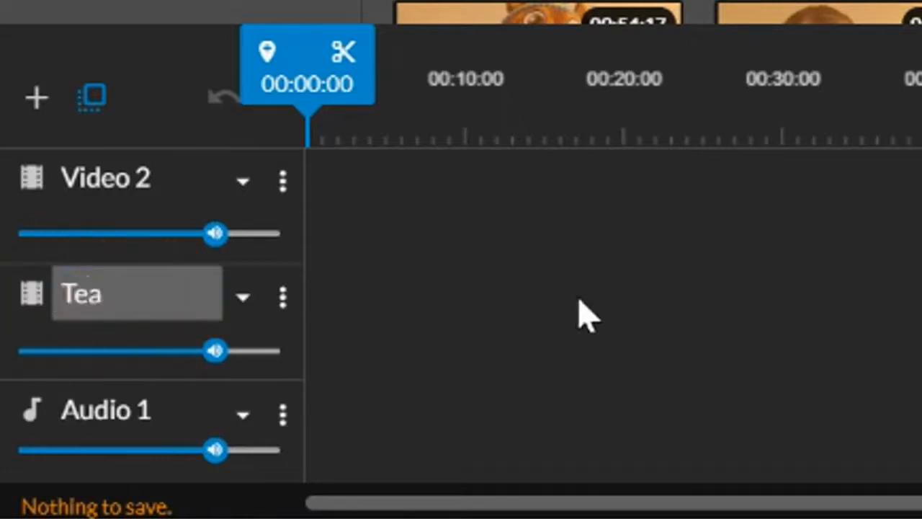
key(Return)
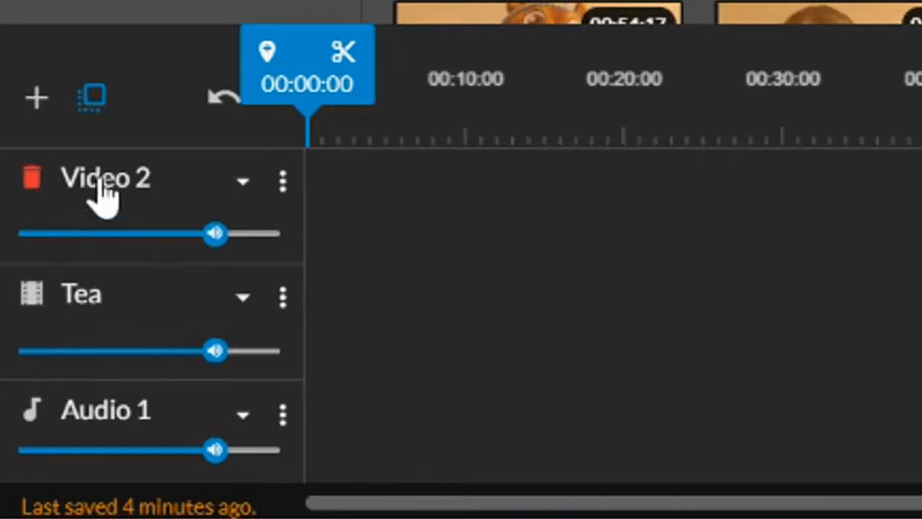
- Rename the Video 2 track as Singing
click(70, 175)
drag(179, 180, 60, 180)
text(Singing)
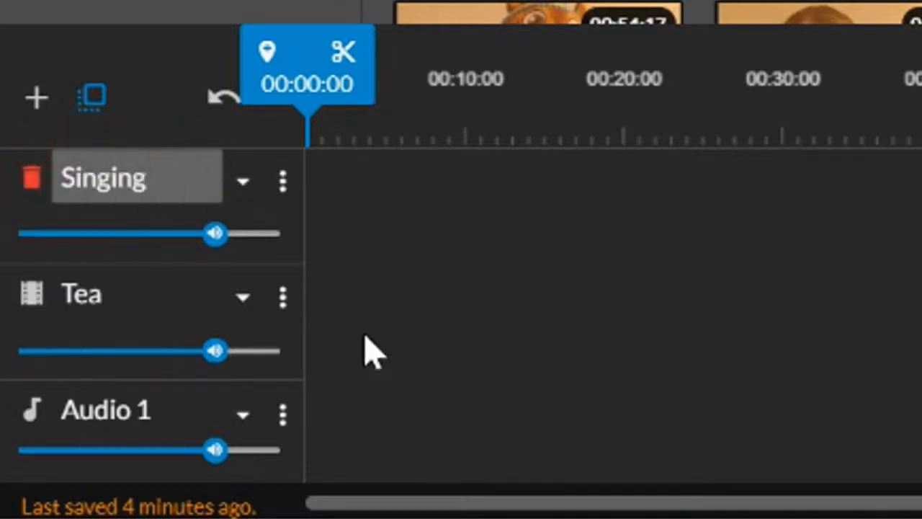
click(494, 340)
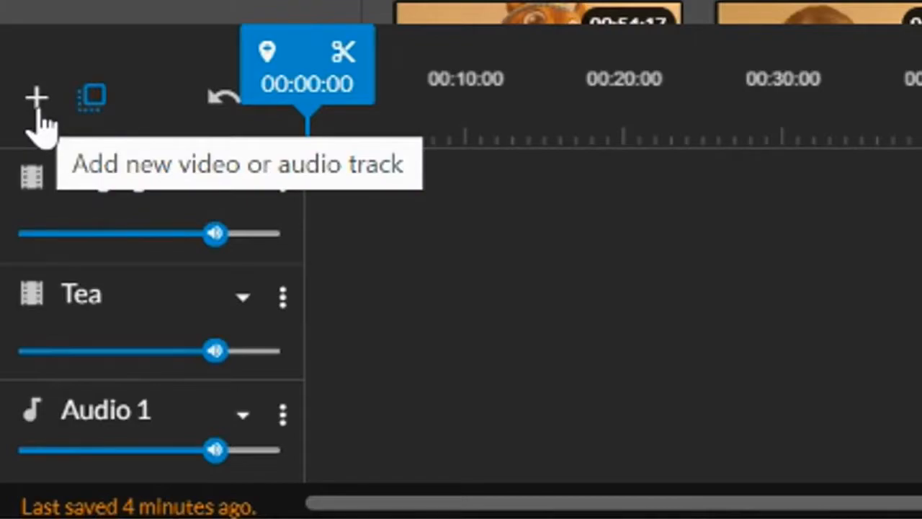
- Add a new video track above the Singing track and name it Gamer
click(37, 101)
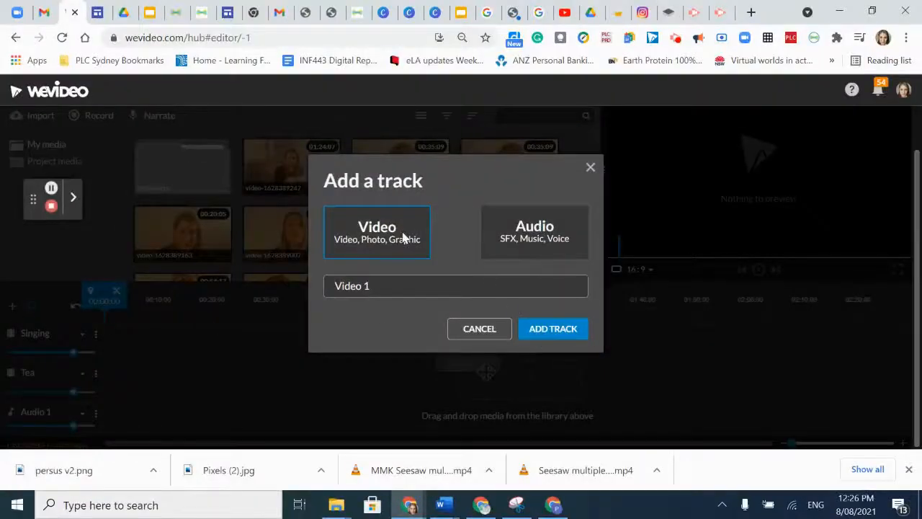
click(560, 342)
double_click(60, 306)
drag(130, 305, 23, 304)
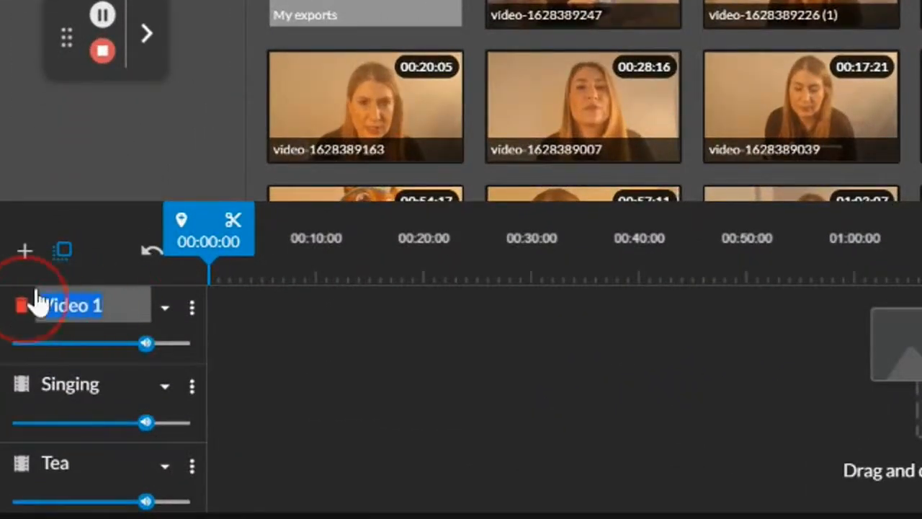
text(Gamer)
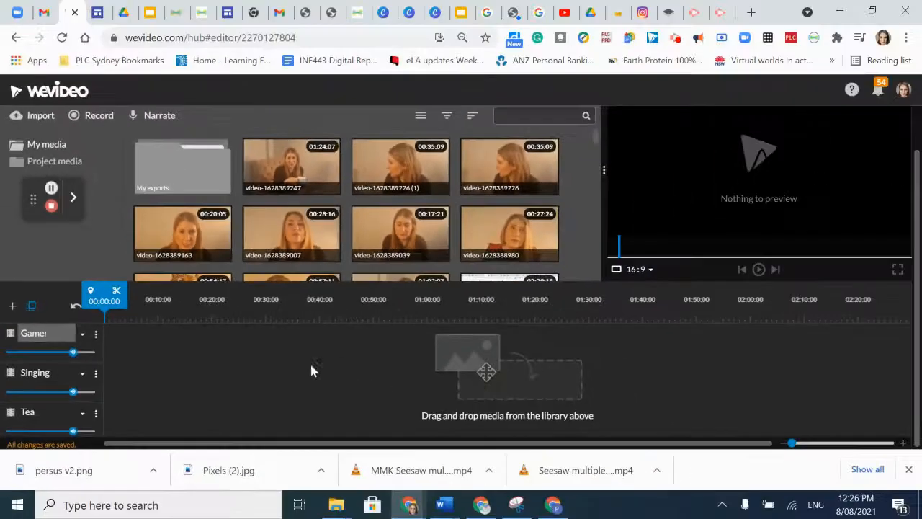
key(Return)
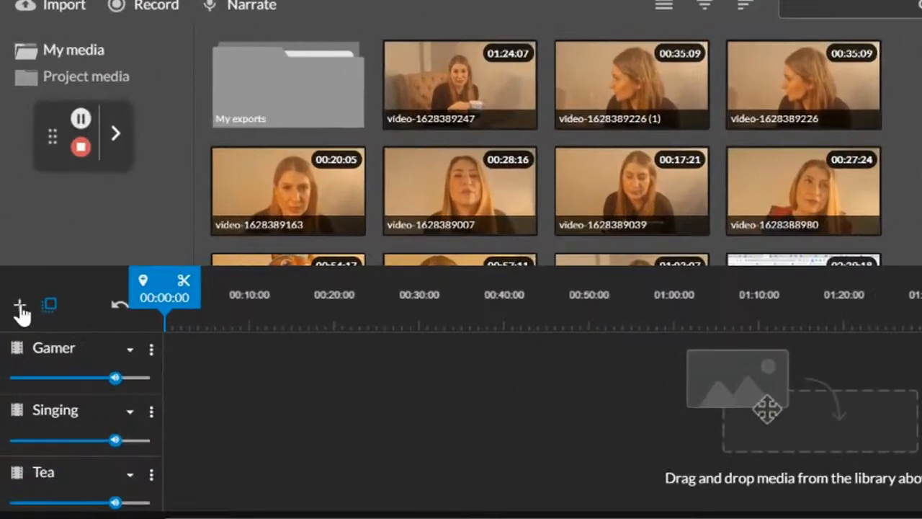
- Add another video track above the Gamer track and name it Runner
click(13, 306)
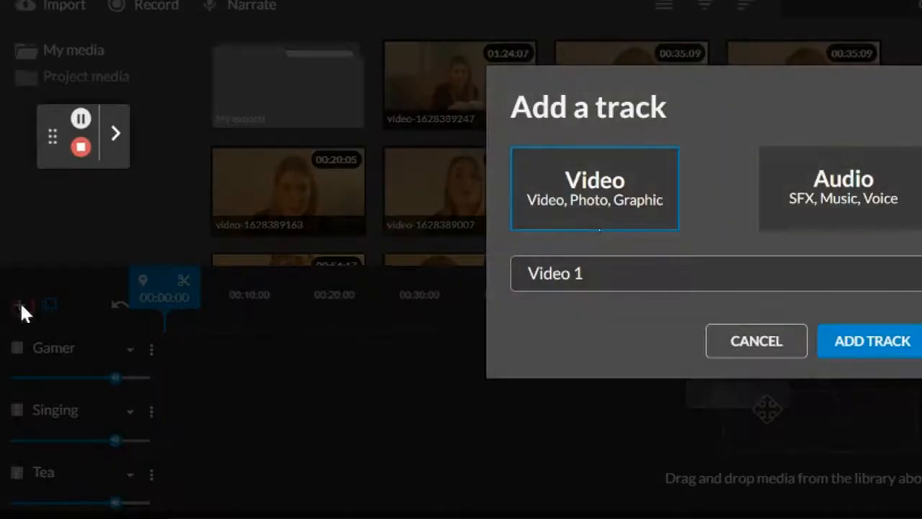
click(880, 353)
double_click(89, 349)
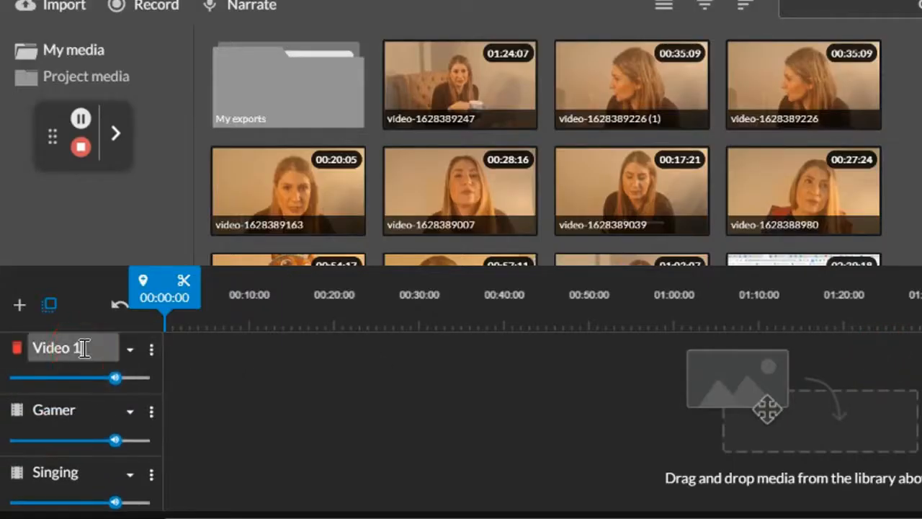
text(Runner)
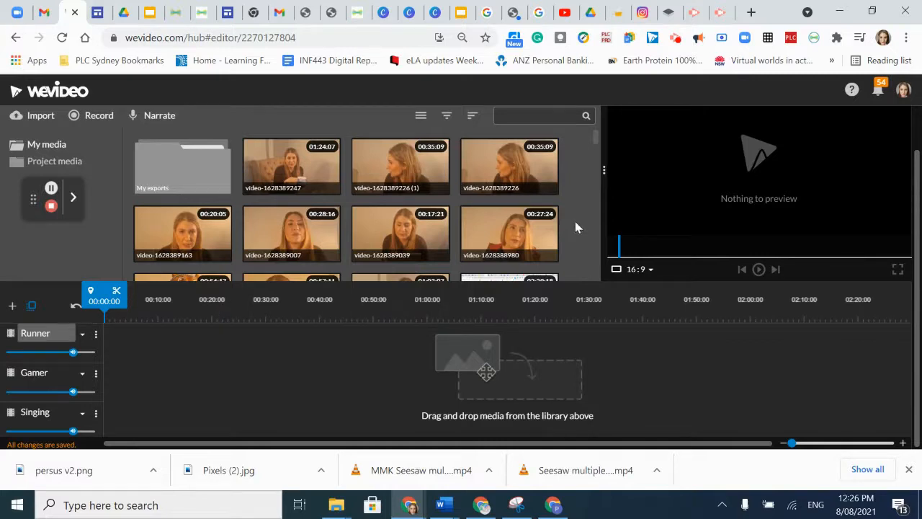
- Add a video track above the Runner track and name it Superhero
click(12, 306)
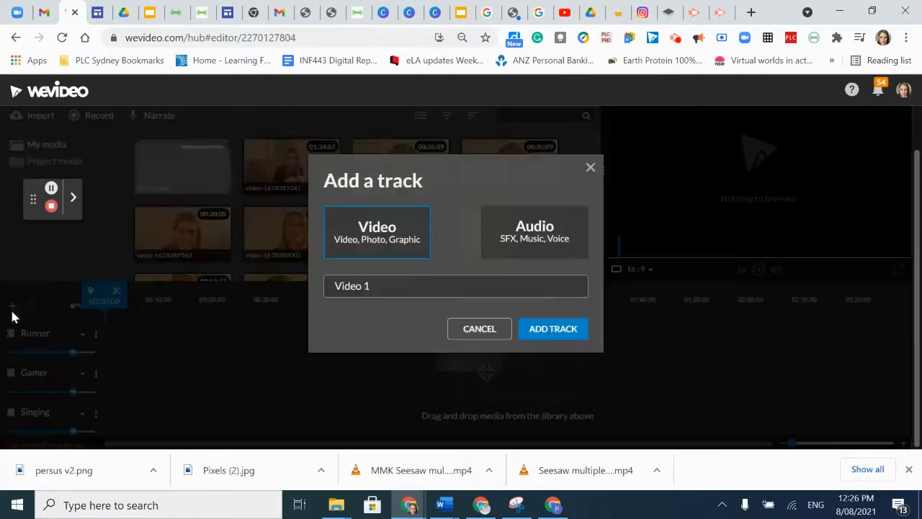
click(544, 332)
click(38, 334)
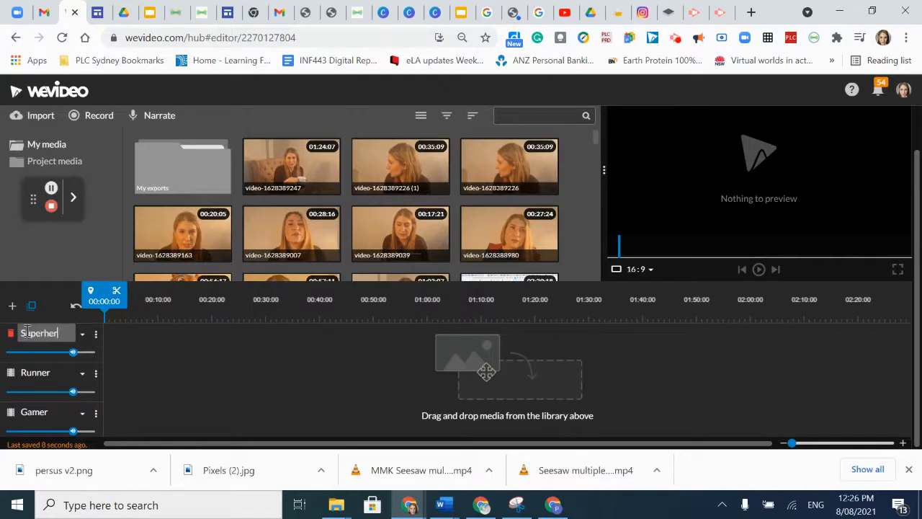
click(193, 366)
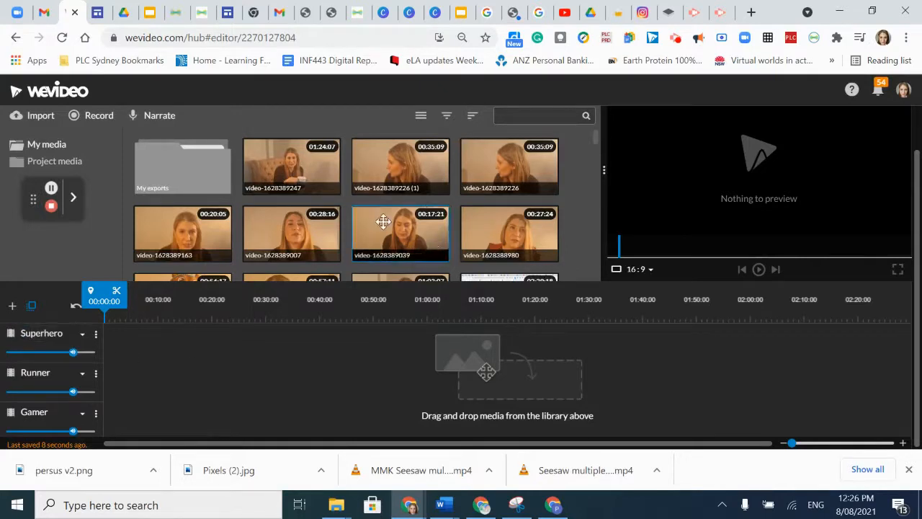
- Add a video track above the Superhero track and name it Winter
scroll(274, 212, down, 1)
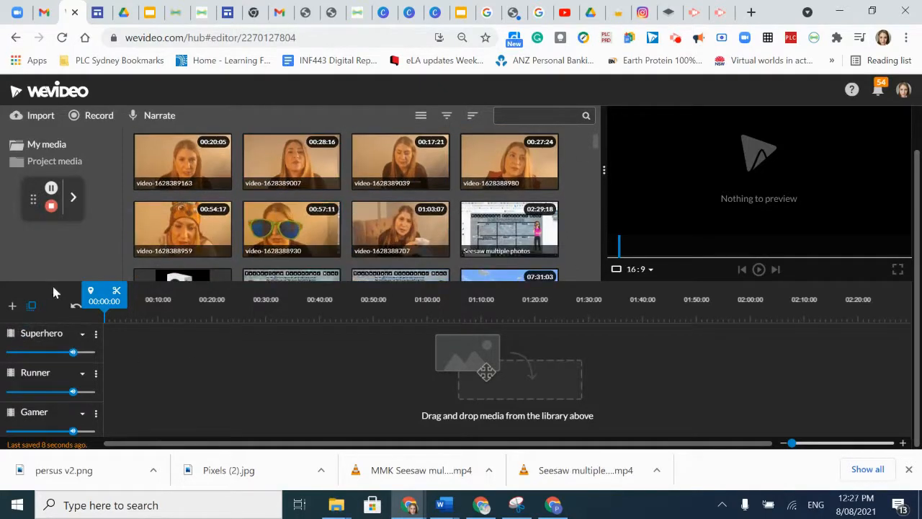
click(14, 309)
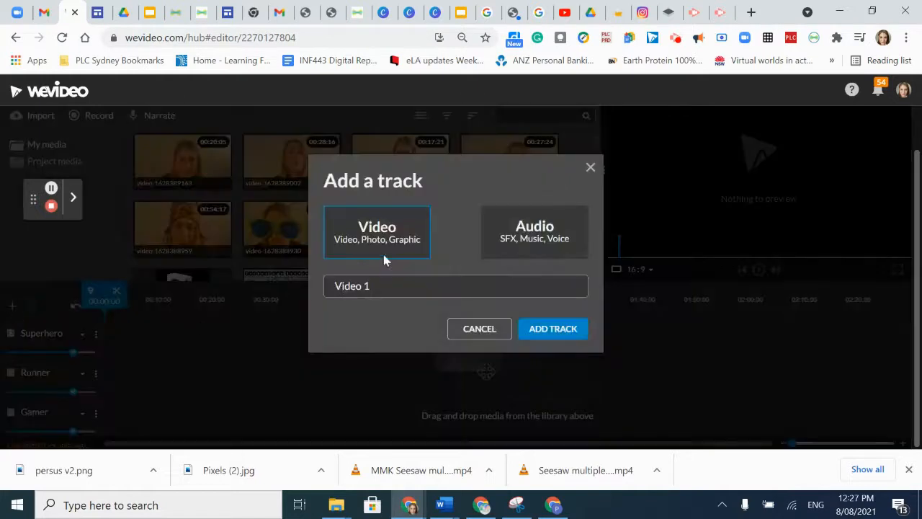
click(552, 328)
click(56, 332)
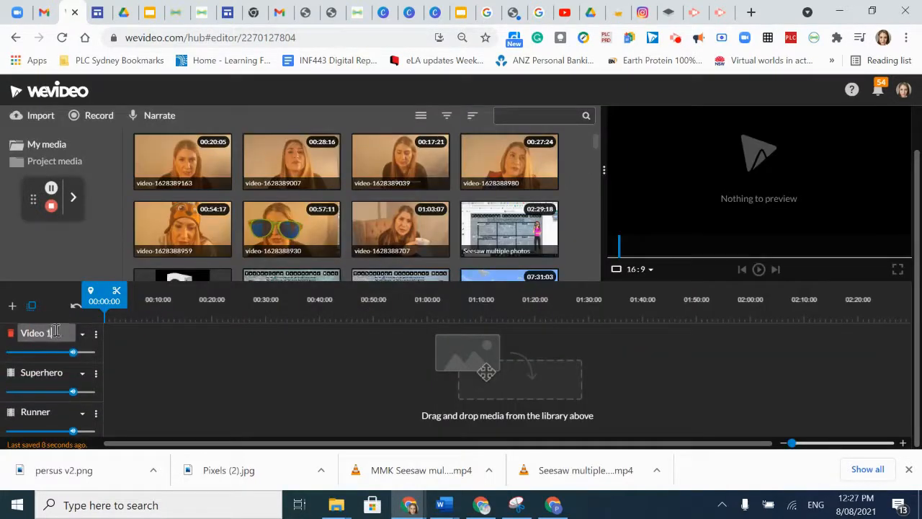
- Add a video track above the Winter track and name it Dancer
click(12, 307)
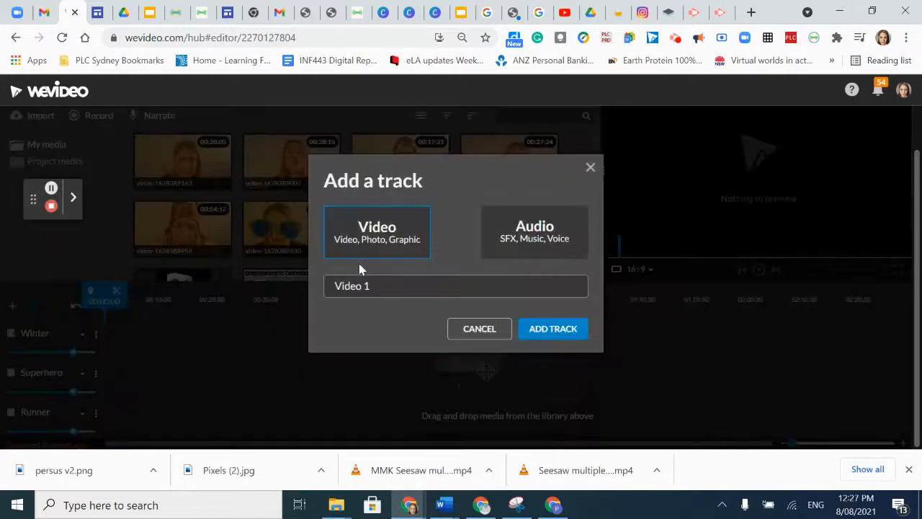
click(546, 341)
click(55, 332)
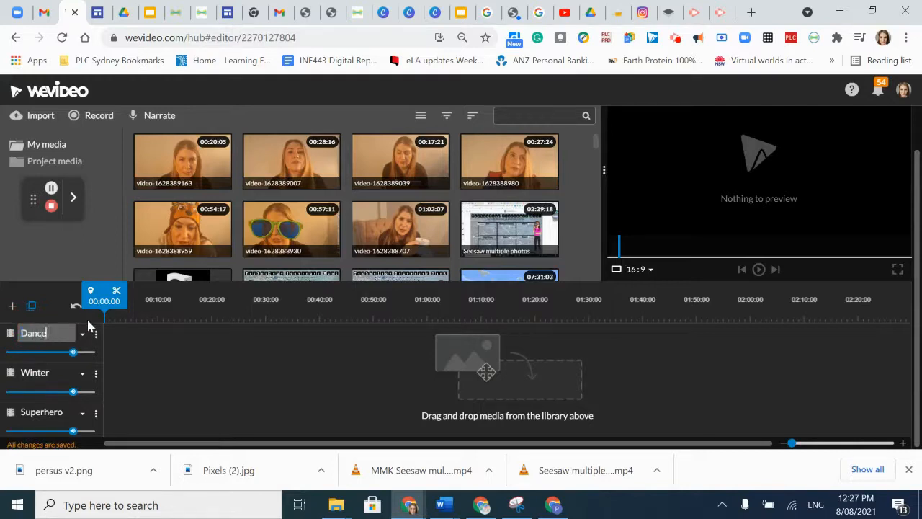
click(206, 387)
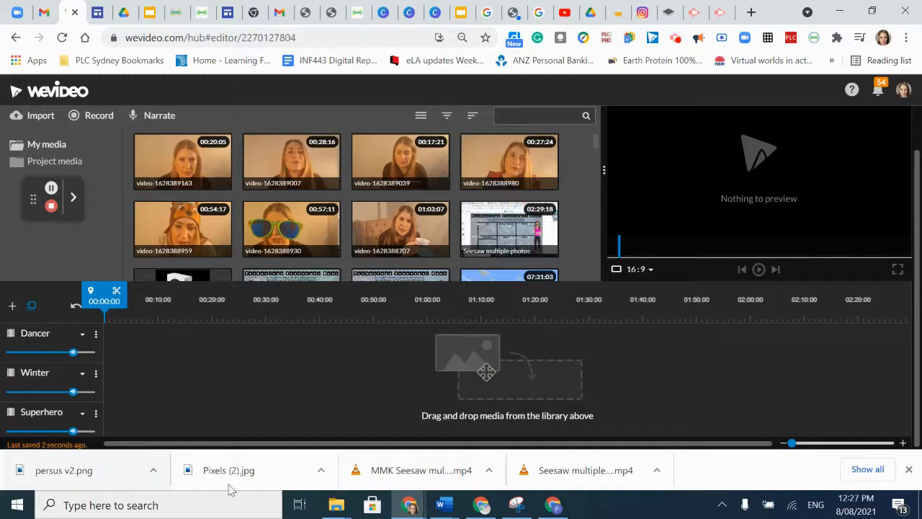
click(908, 469)
scroll(22, 374, down, 5)
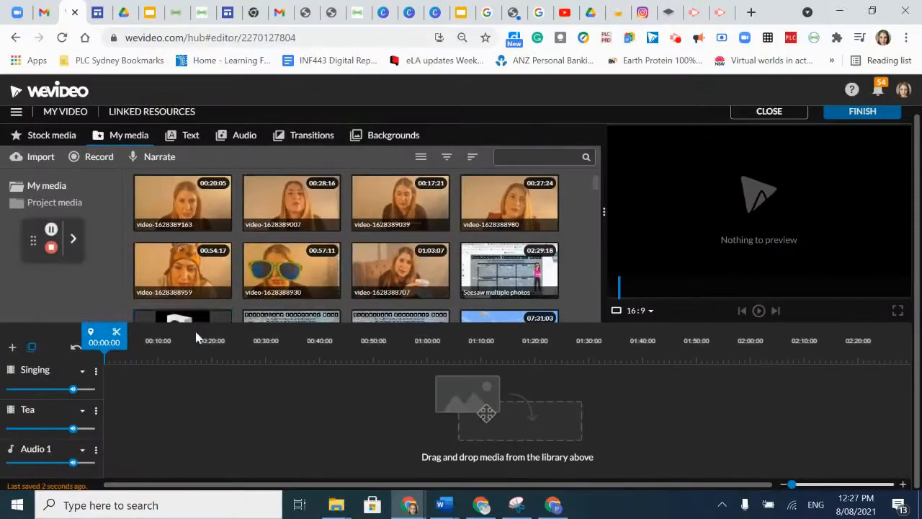
scroll(220, 277, up, 3)
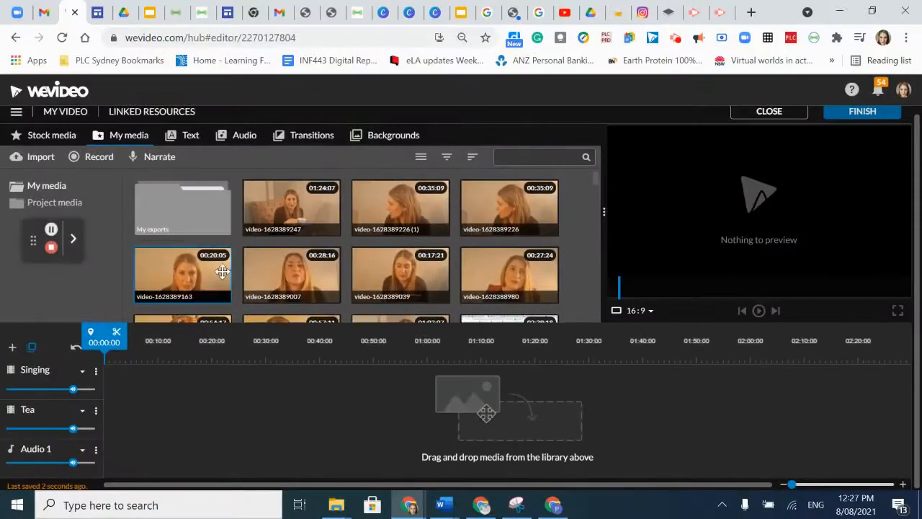
click(315, 223)
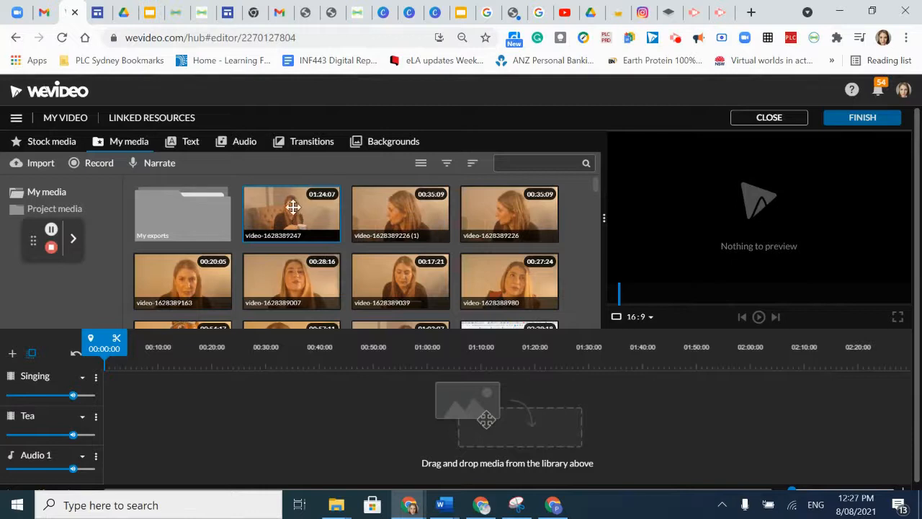
scroll(293, 207, down, 1)
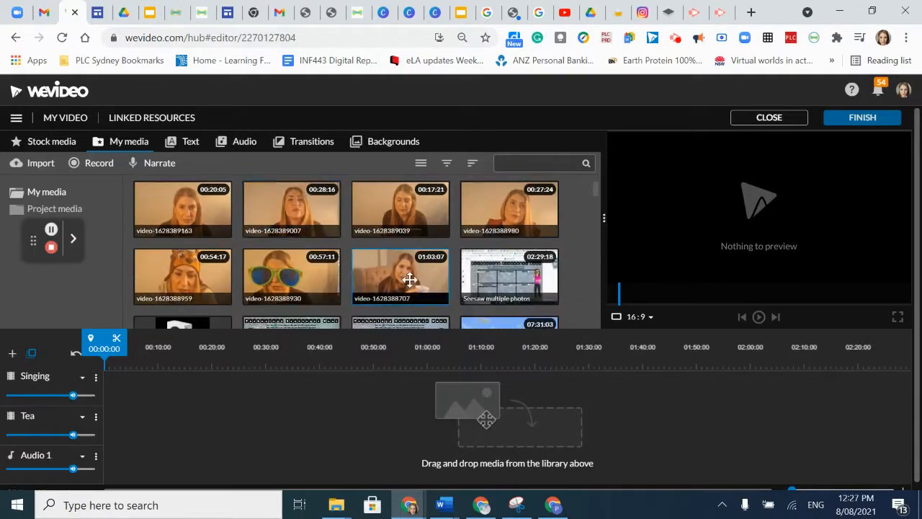
scroll(321, 226, up, 1)
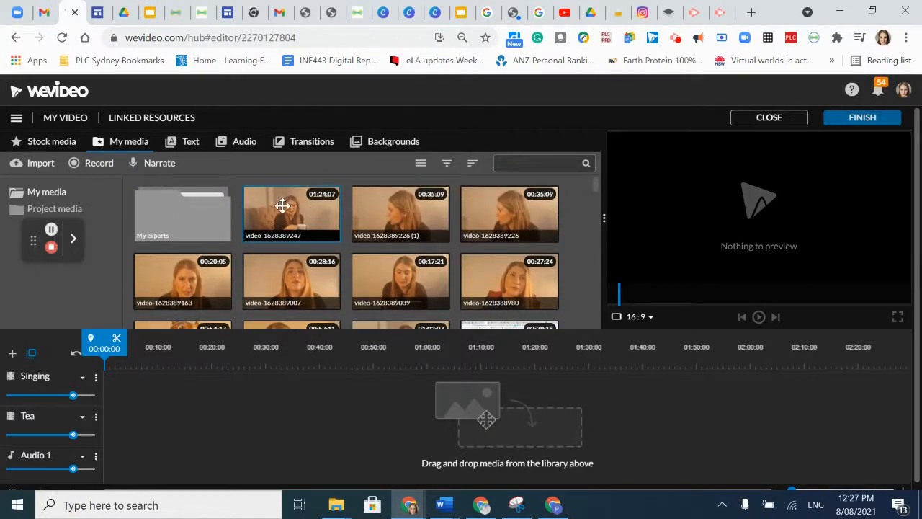
drag(292, 211, 119, 425)
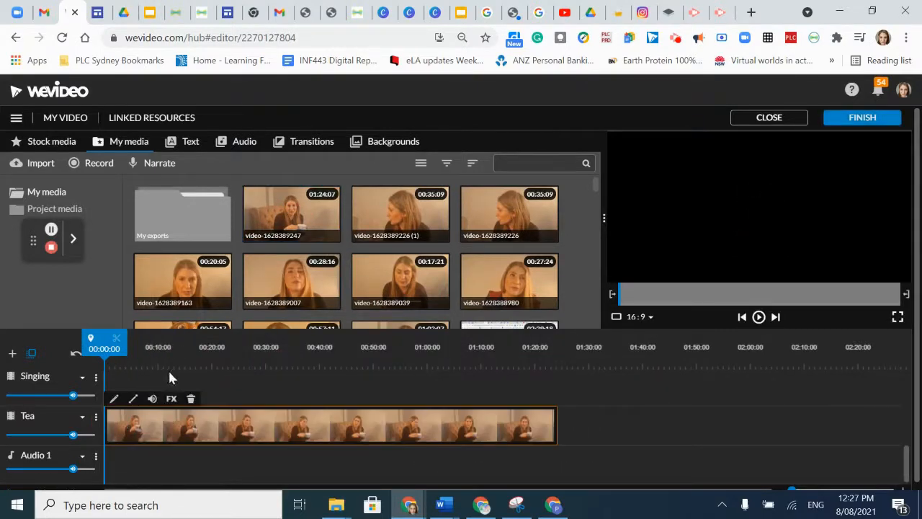
click(758, 317)
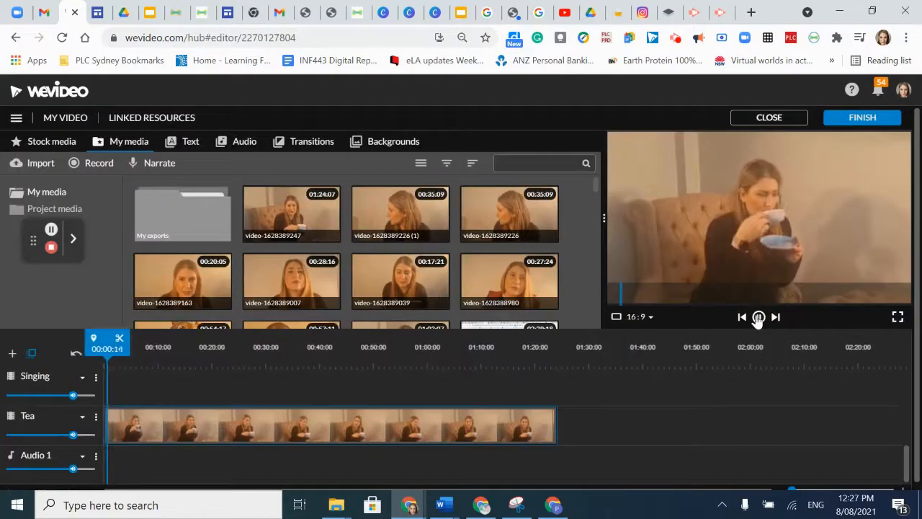
click(758, 318)
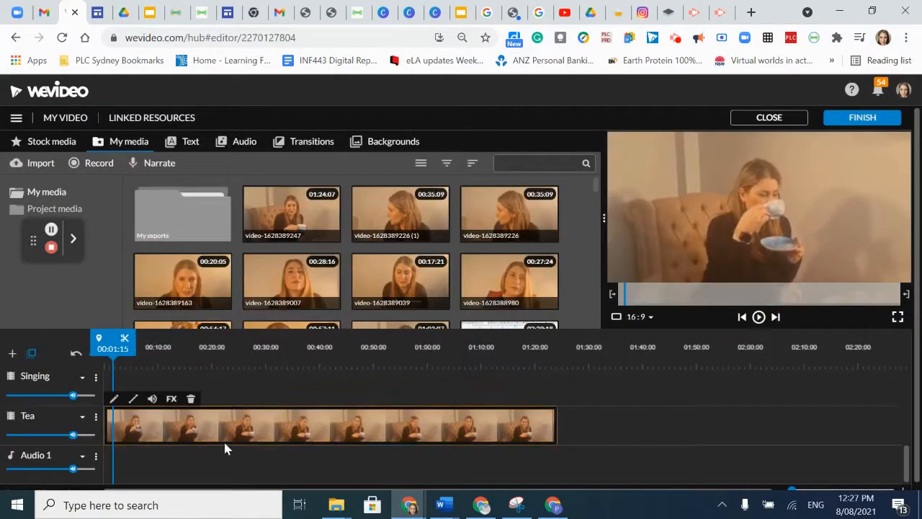
click(191, 398)
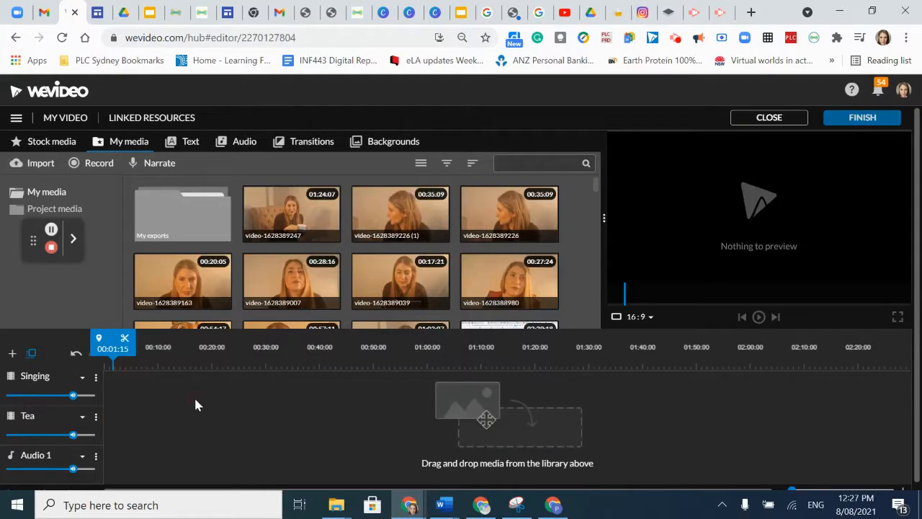
click(288, 231)
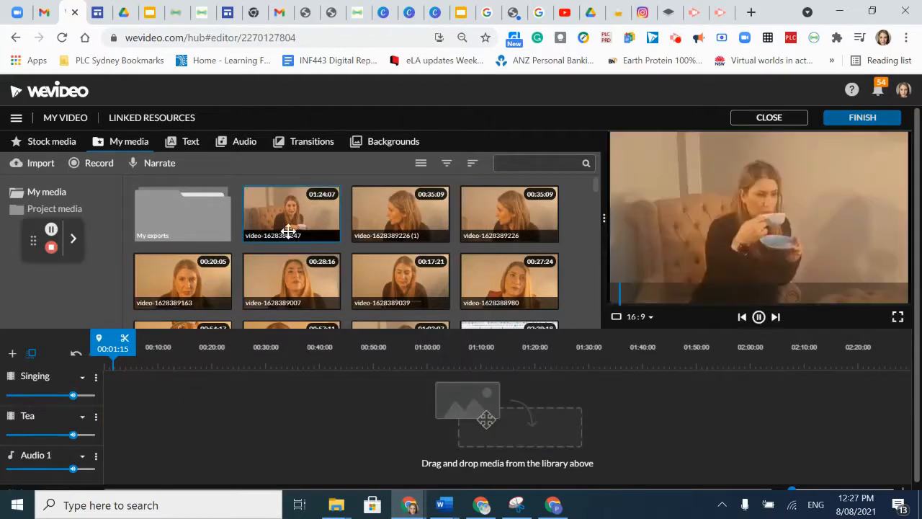
click(758, 317)
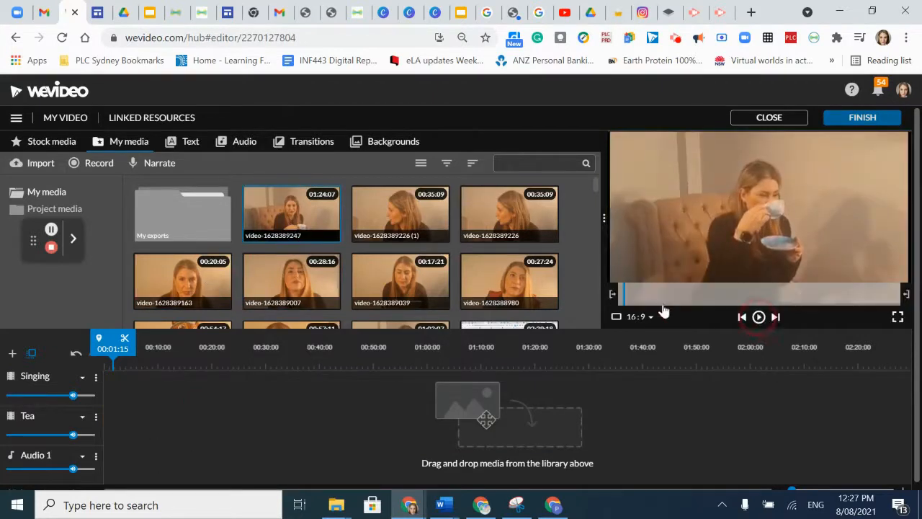
click(758, 317)
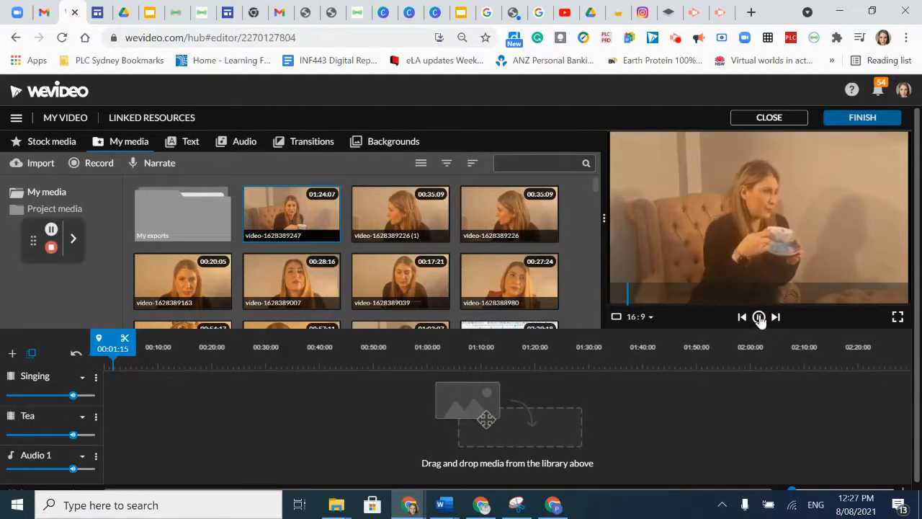
click(759, 317)
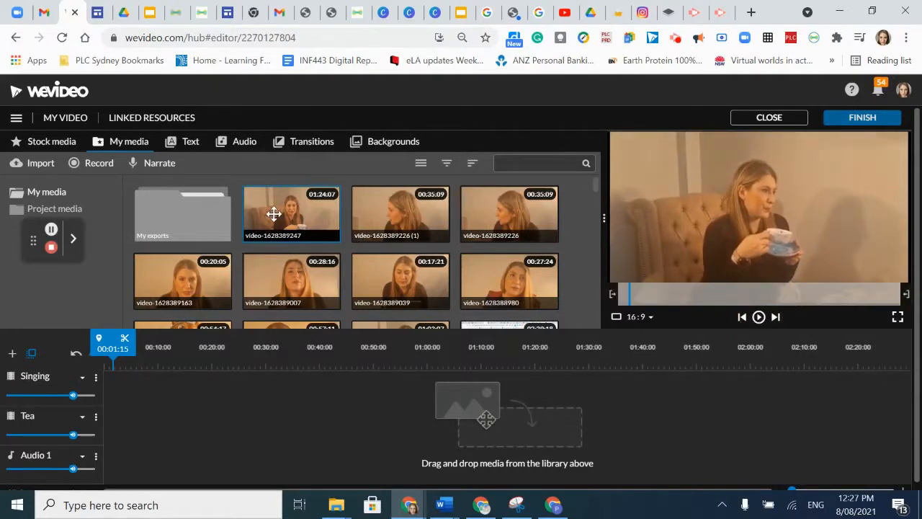
drag(268, 226, 111, 440)
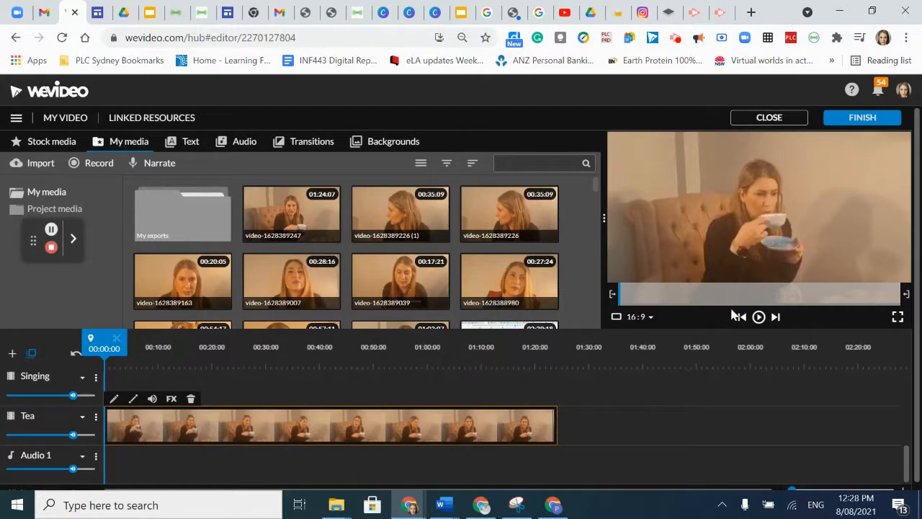
- Cut off about the first 3 seconds of the Tea clip and move the remaining part to the start of the track
click(760, 318)
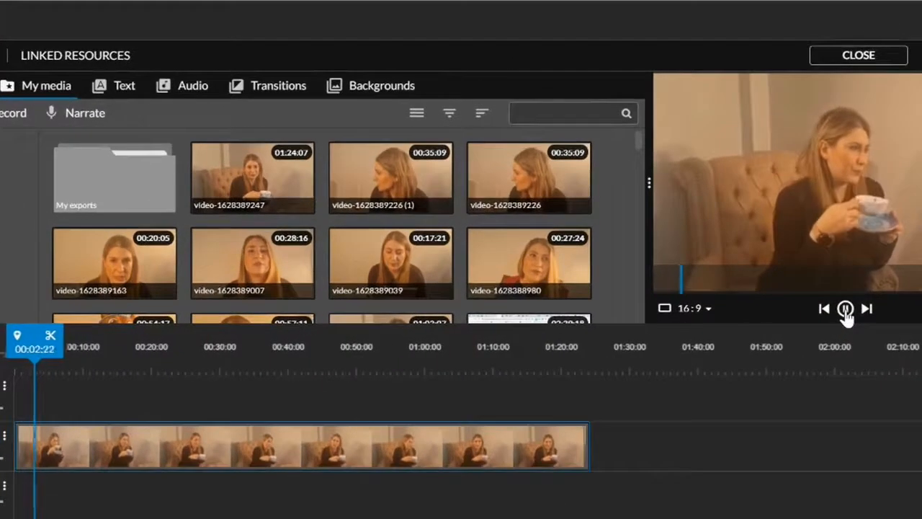
click(759, 318)
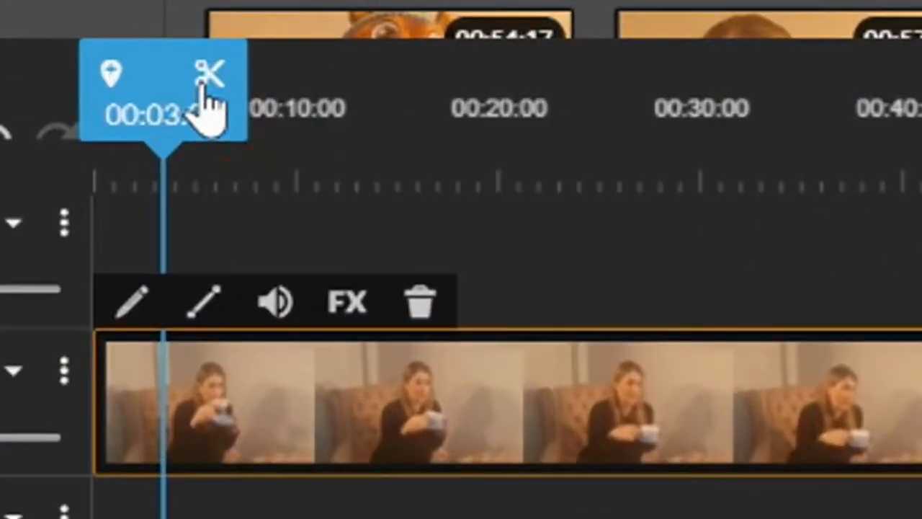
click(209, 101)
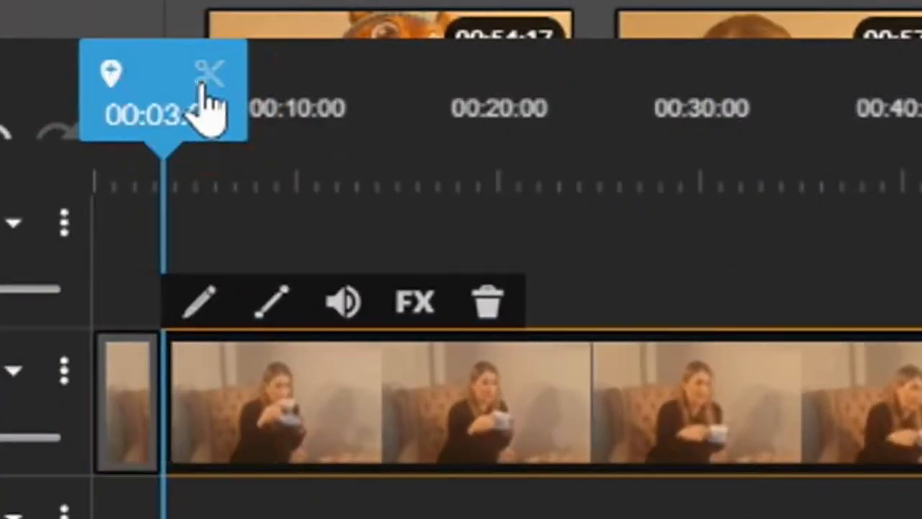
click(109, 422)
key(Delete)
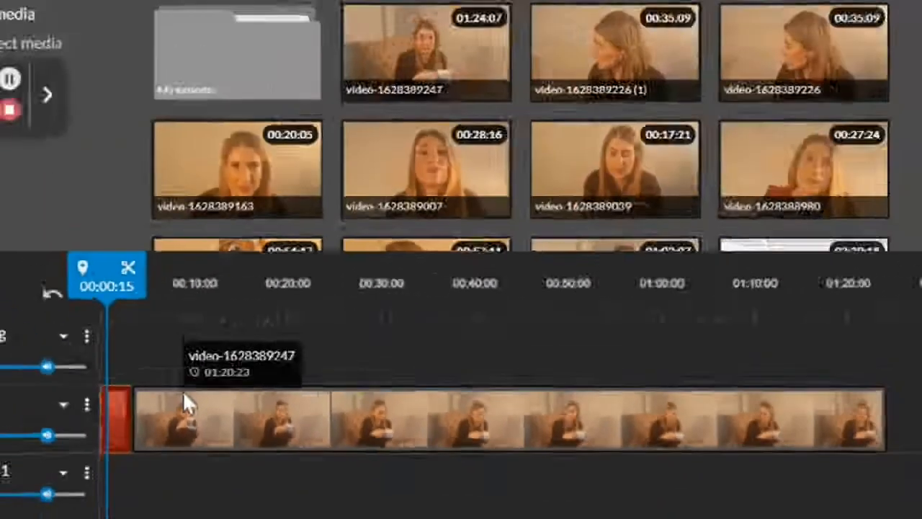
drag(258, 383, 148, 392)
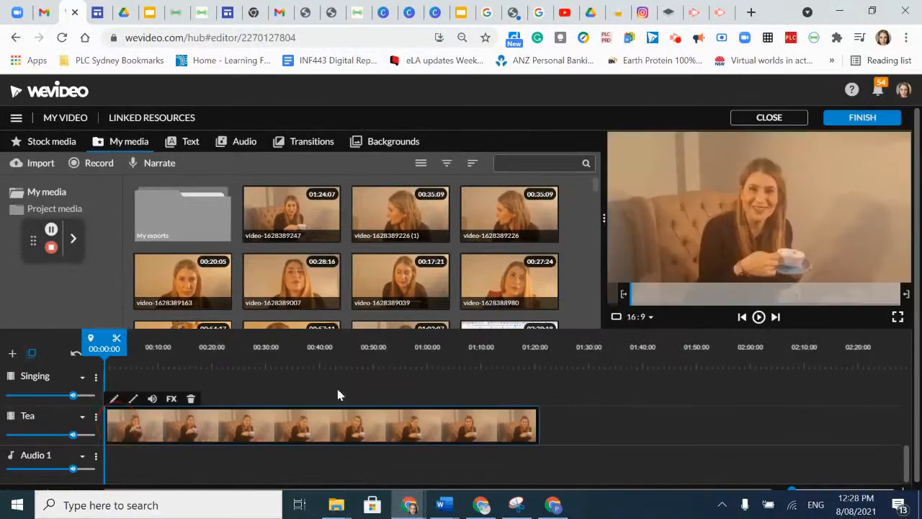
click(759, 316)
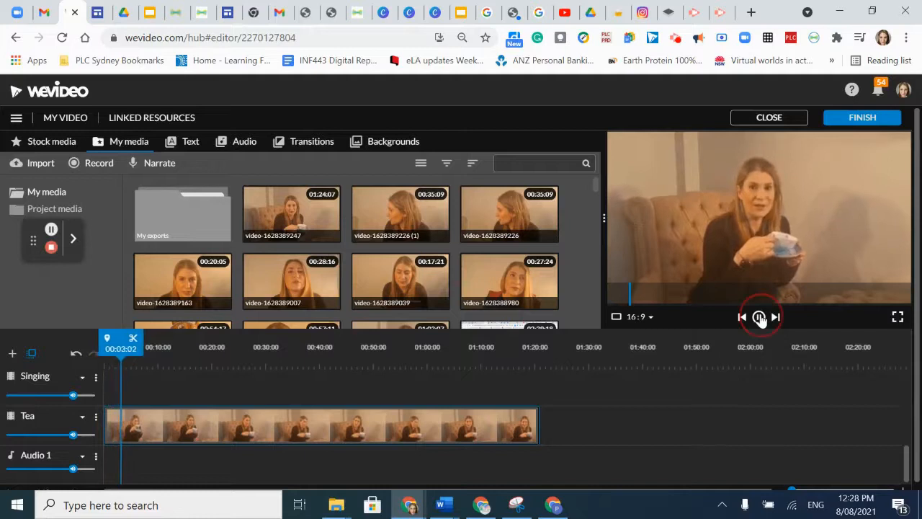
click(759, 318)
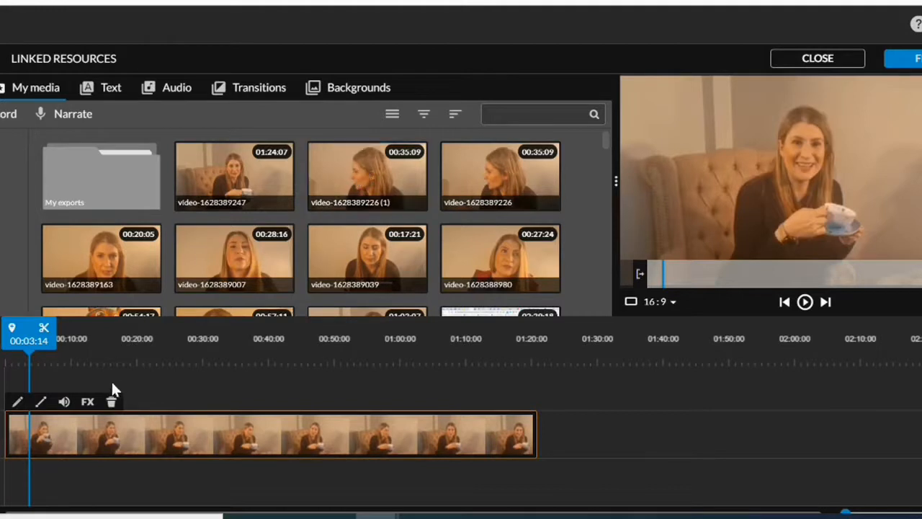
drag(350, 180, 19, 397)
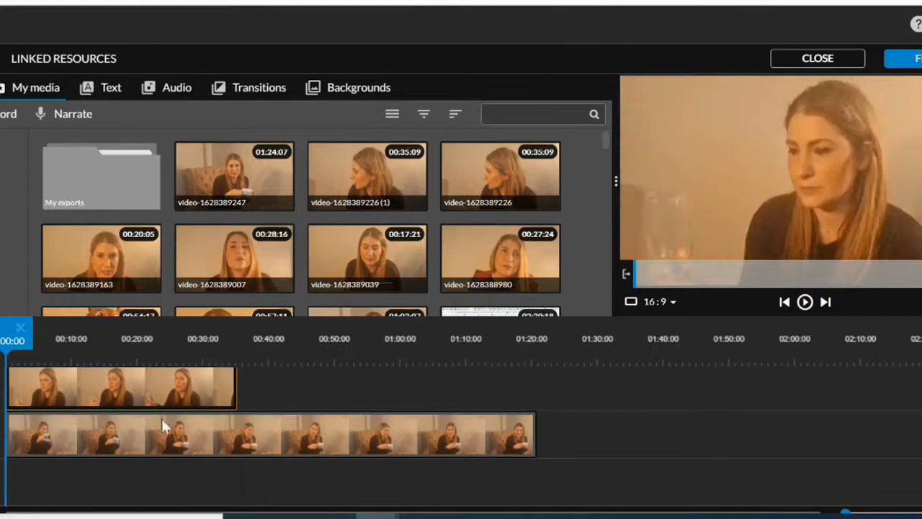
mouse_move(66, 384)
mouse_down()
mouse_move(123, 382)
mouse_move(59, 391)
mouse_up()
click(804, 303)
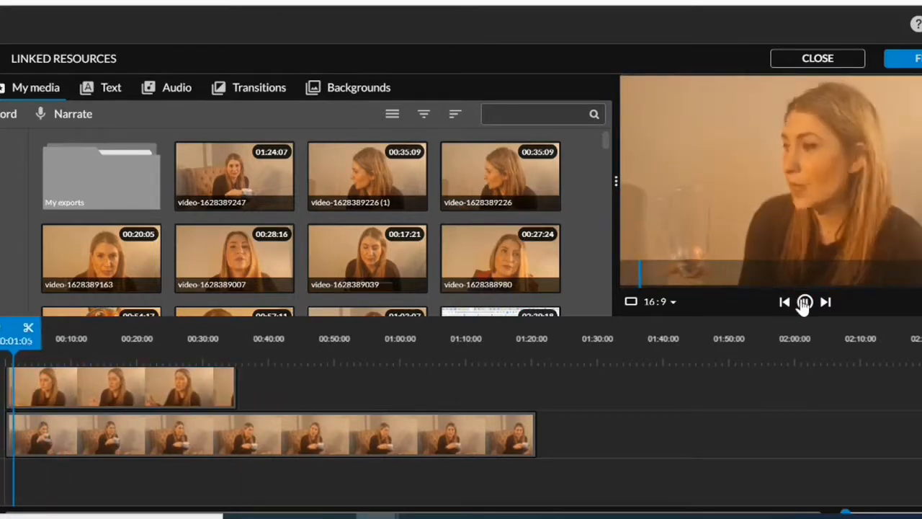
click(805, 302)
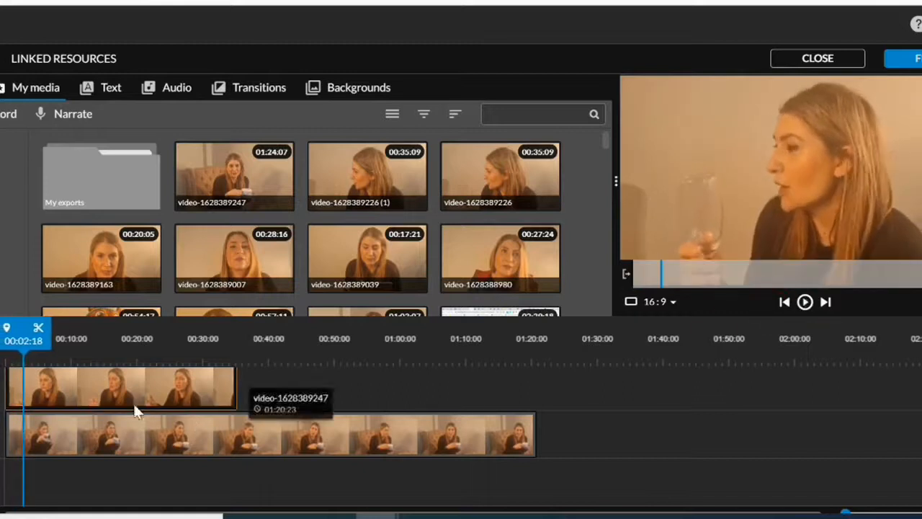
drag(40, 397, 60, 387)
drag(22, 350, 3, 344)
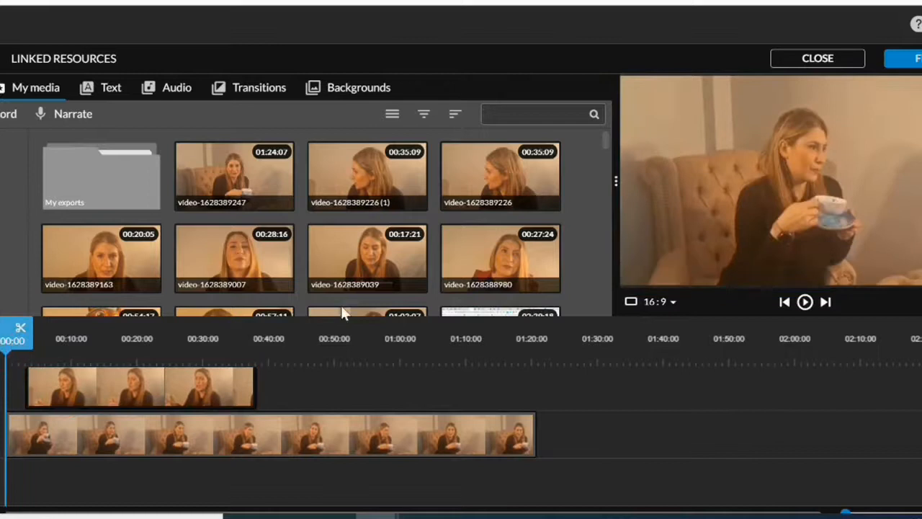
click(805, 302)
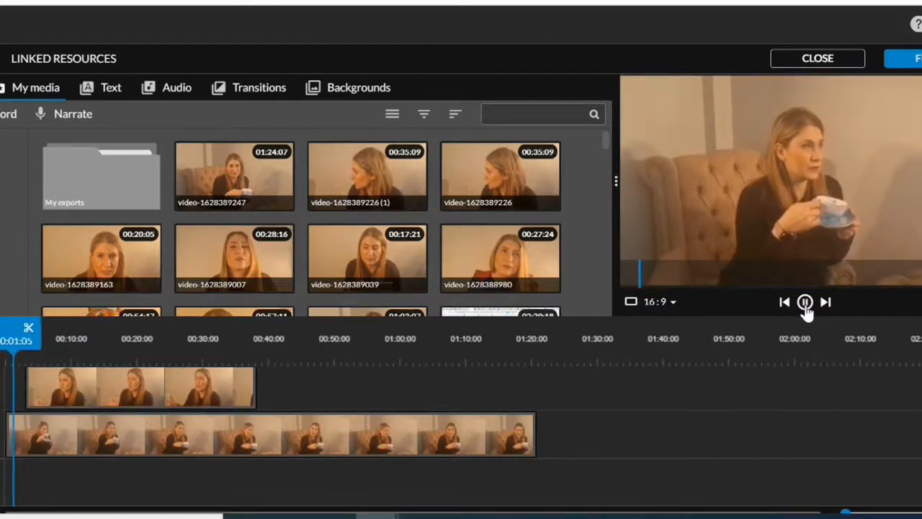
click(805, 302)
drag(177, 377, 144, 383)
- Shift the Tea clip to start about 2.5 seconds into the timeline and return the playhead to the beginning
click(141, 433)
drag(141, 433, 161, 442)
drag(16, 346, 5, 346)
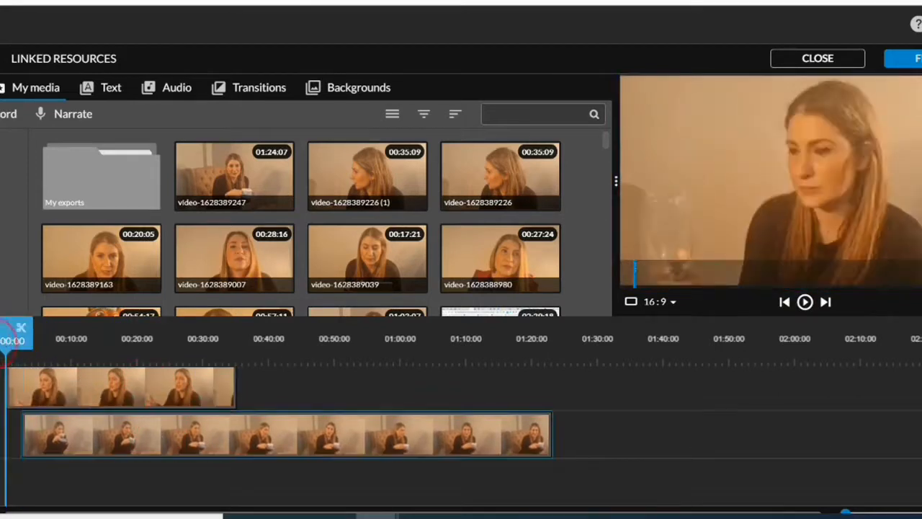
- Cut off about the first 1.7 seconds of the Singing clip and move the remaining part to the start of the track
click(804, 303)
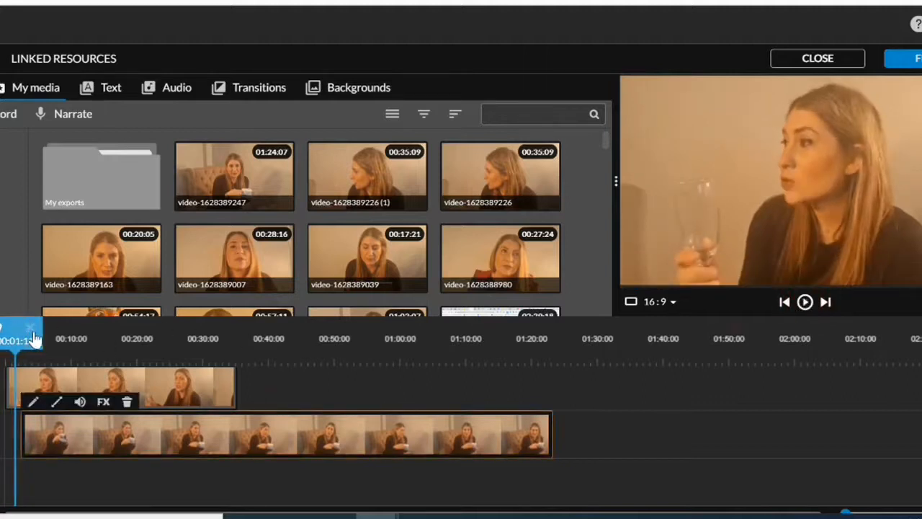
click(17, 383)
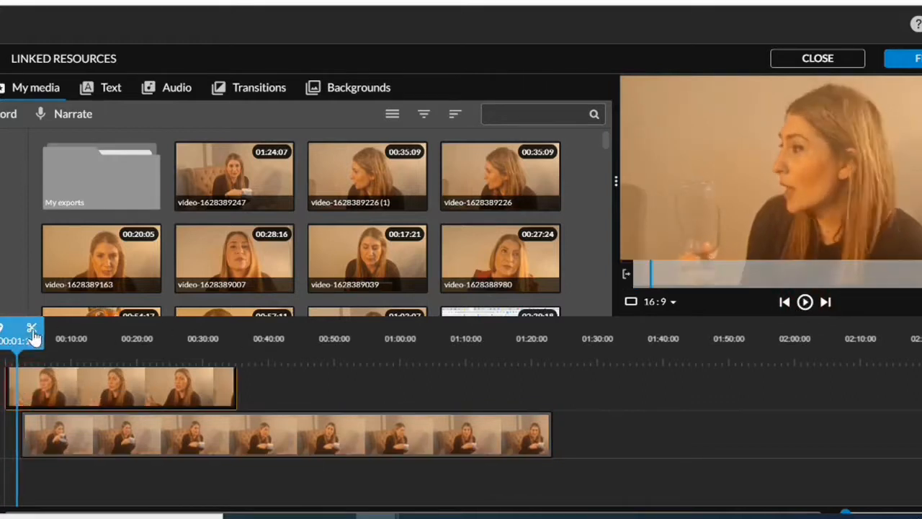
click(32, 331)
click(10, 381)
key(Delete)
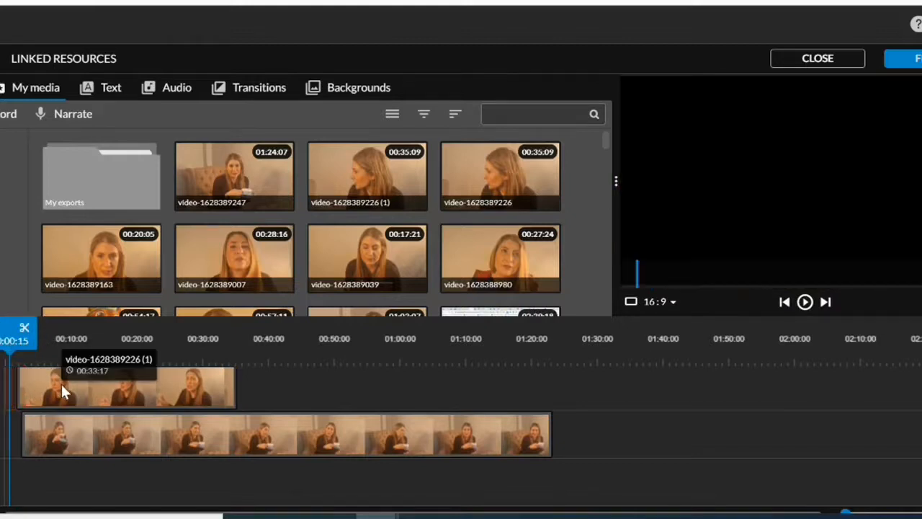
drag(67, 385, 50, 383)
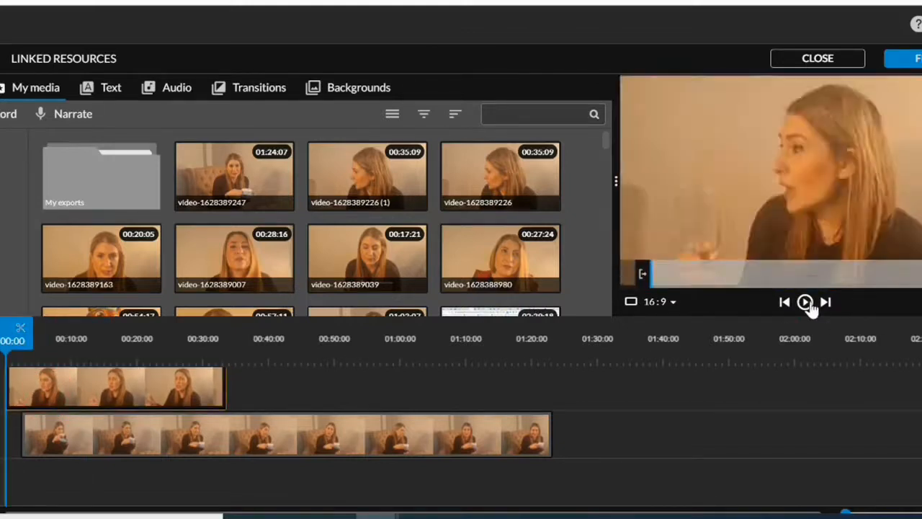
click(805, 303)
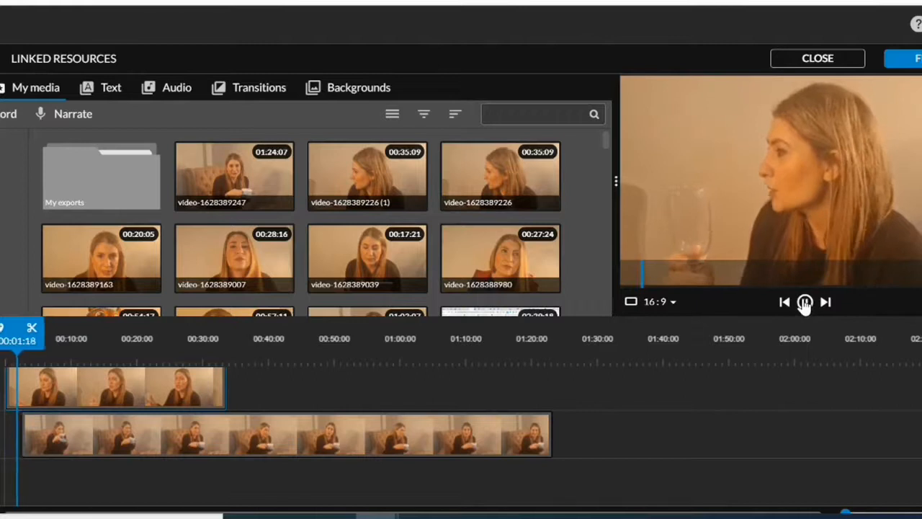
click(806, 303)
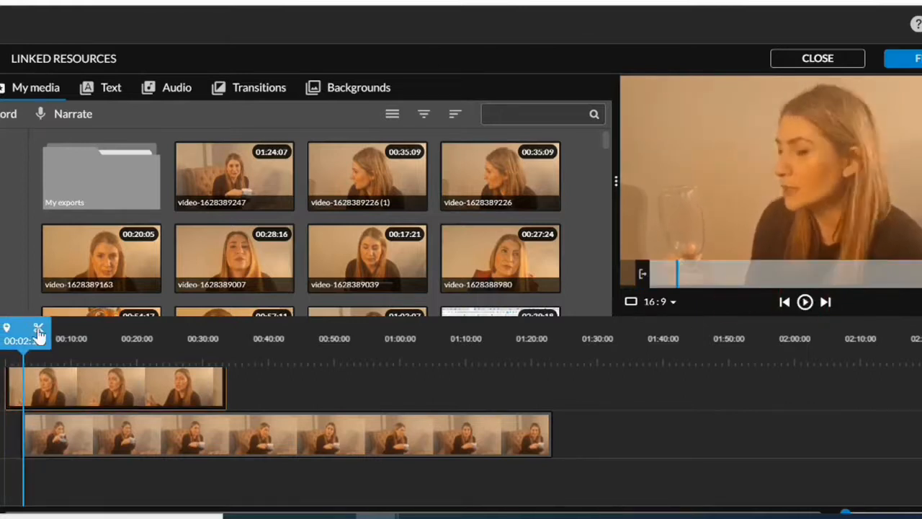
click(38, 331)
click(57, 393)
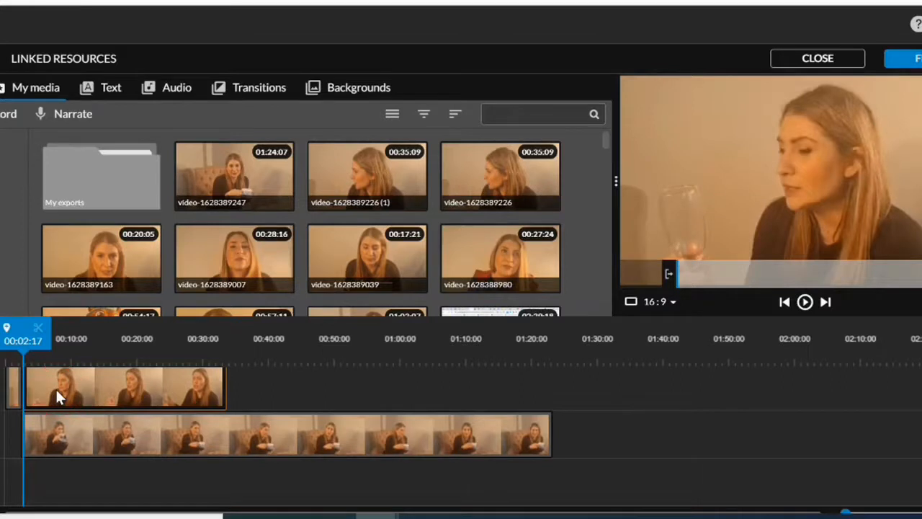
key(ctrl+z)
- Preview the Singing clip's opening, split it at 00:05:10 and move the remaining part to start at about 29 seconds
click(805, 302)
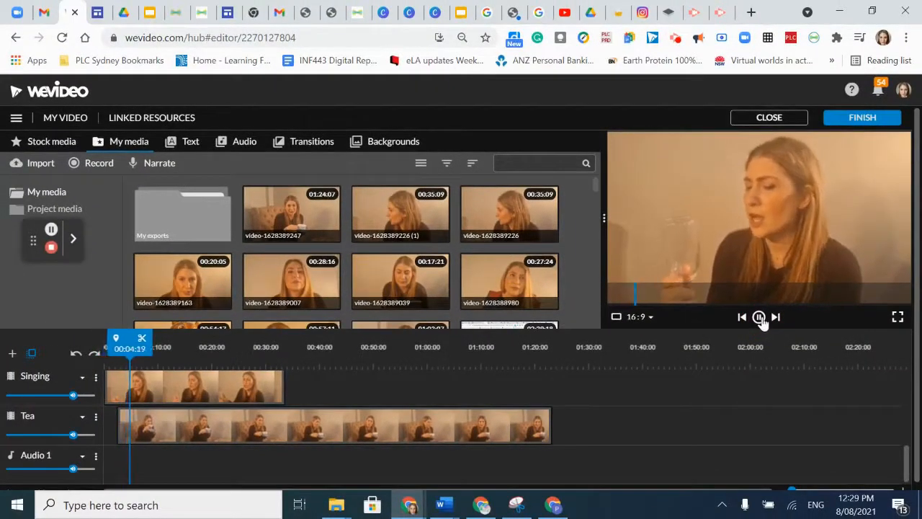
click(760, 318)
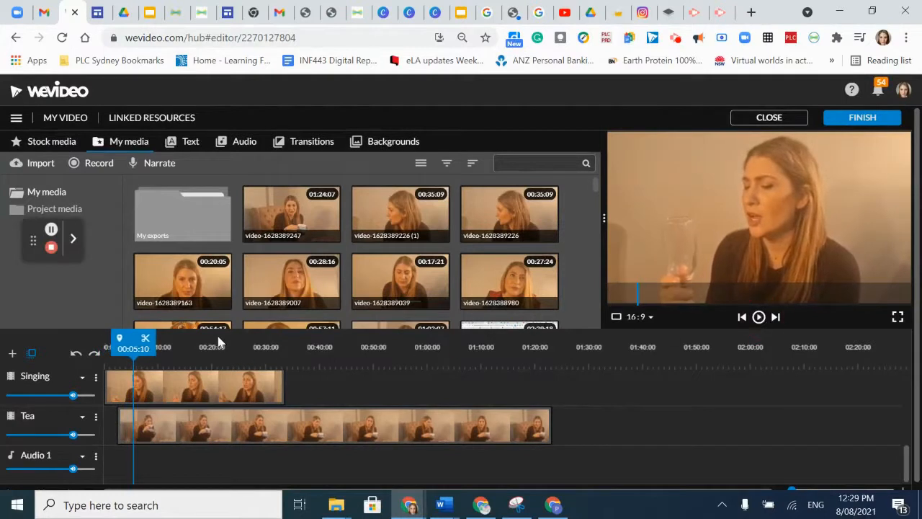
click(146, 337)
key(ctrl+z)
click(132, 382)
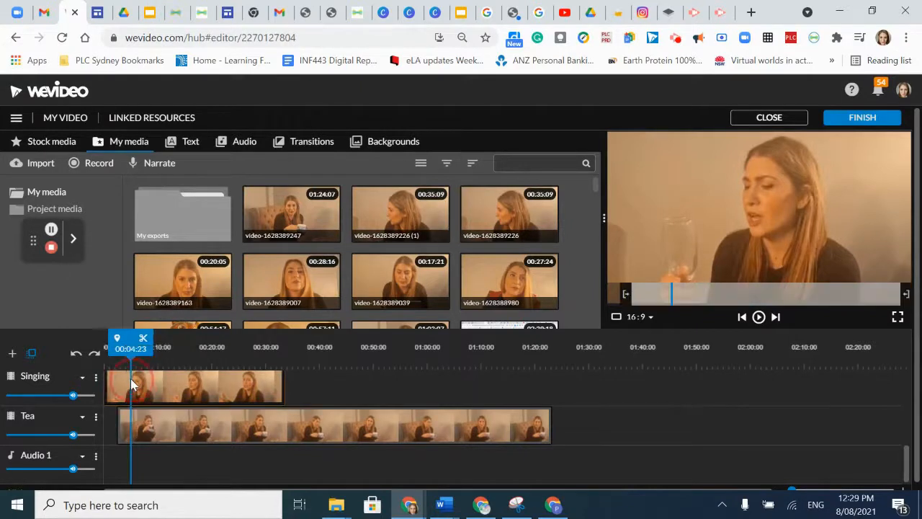
drag(134, 347, 134, 347)
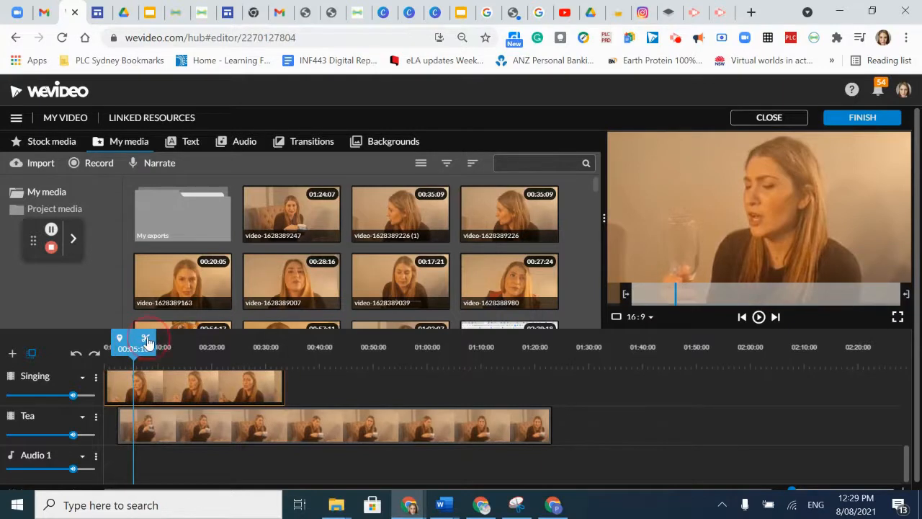
click(146, 340)
drag(165, 389, 286, 382)
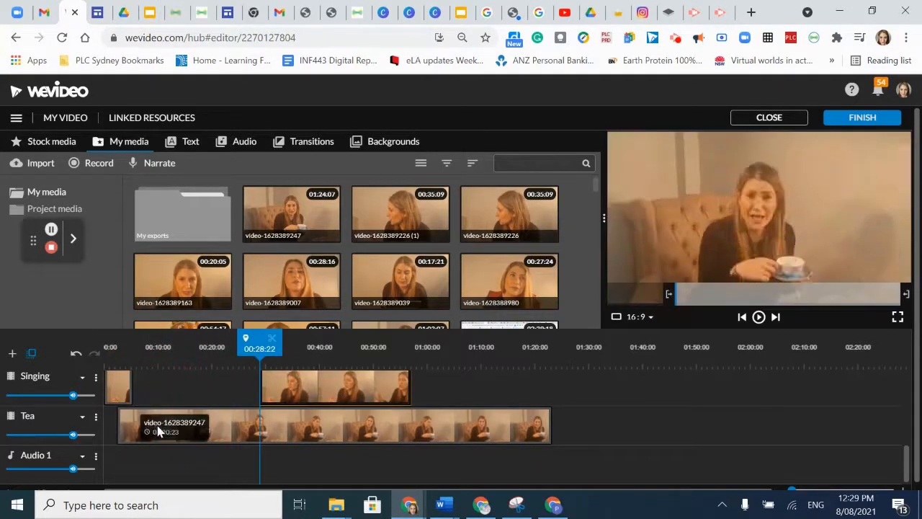
- Move the Tea clip to the start of its track and play the opening with both clips aligned
drag(132, 427, 119, 432)
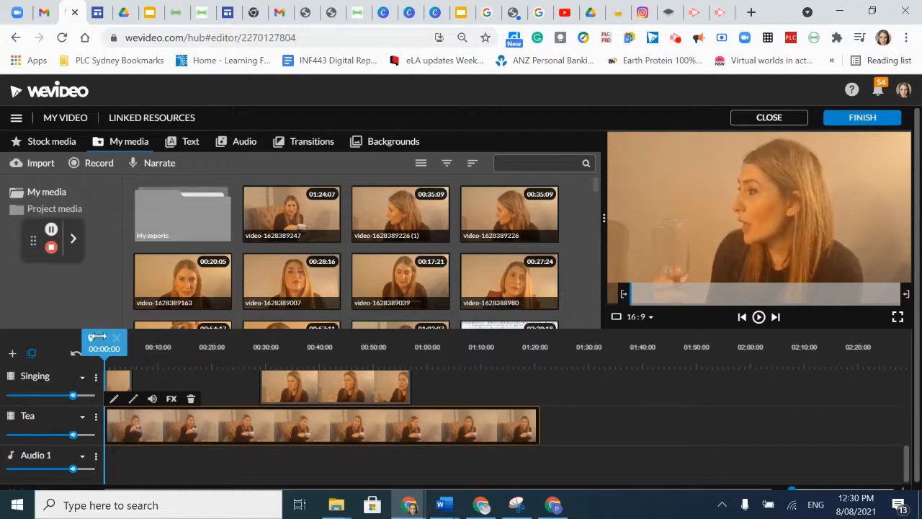
click(759, 317)
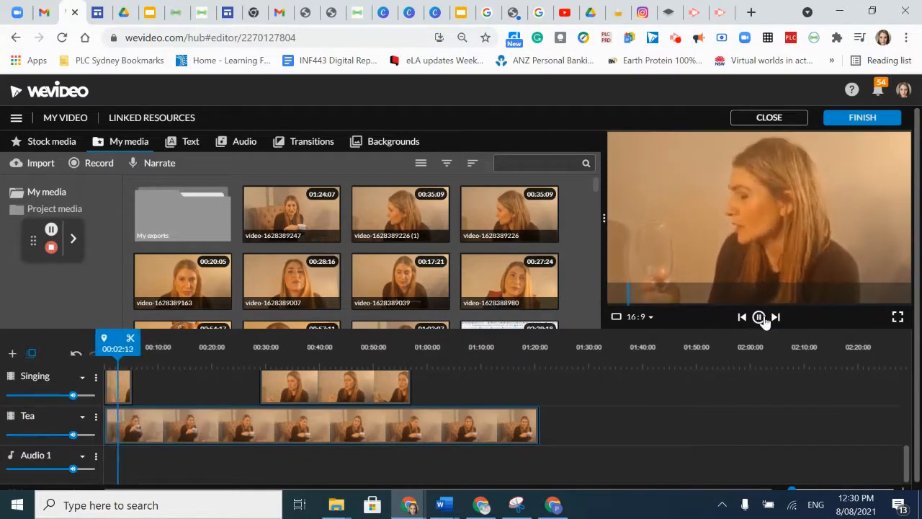
click(759, 318)
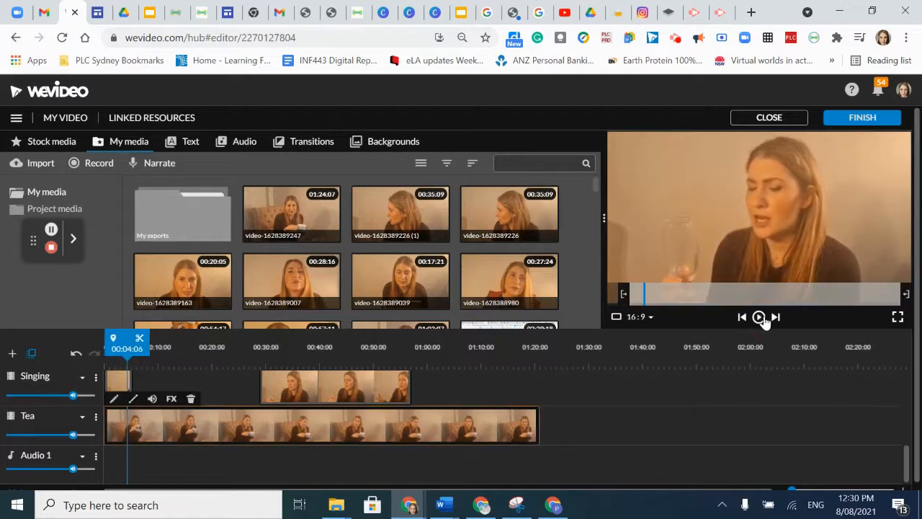
- Move the short Singing segment aside to about 15 seconds and preview the Tea clip's first five seconds
click(119, 382)
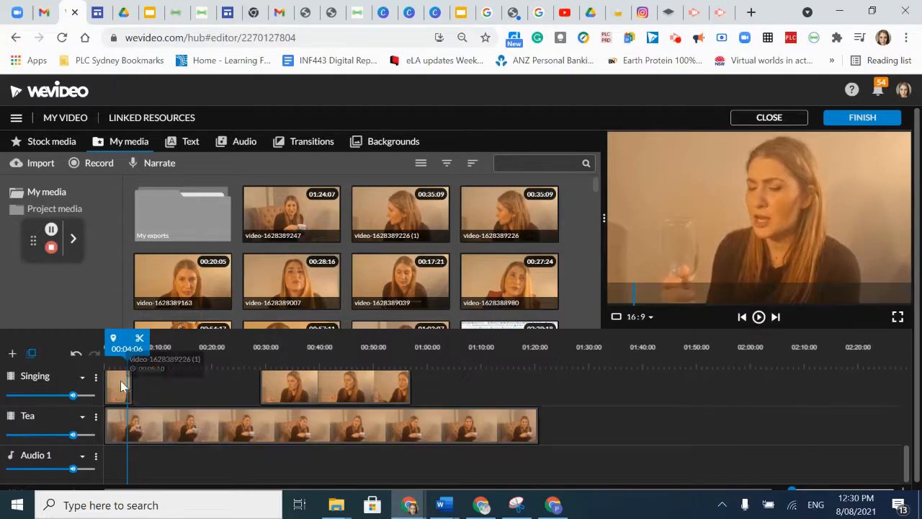
drag(119, 384, 199, 385)
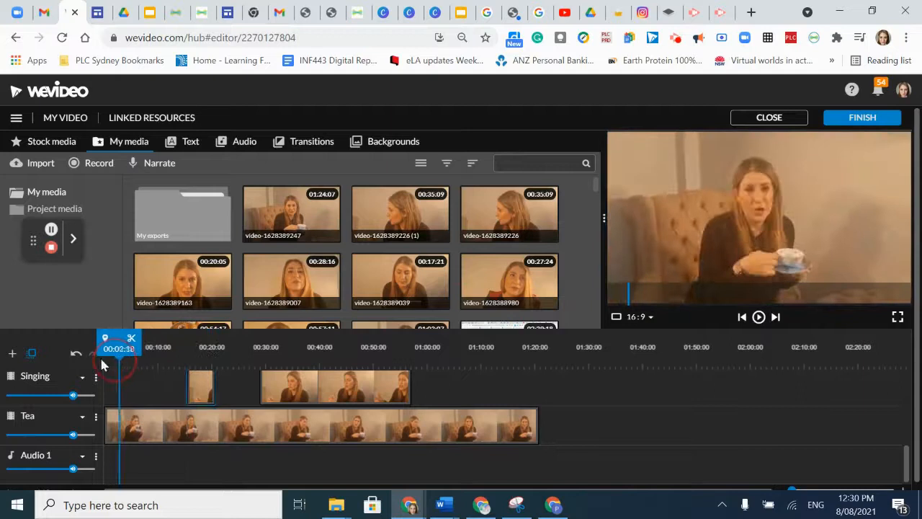
click(758, 318)
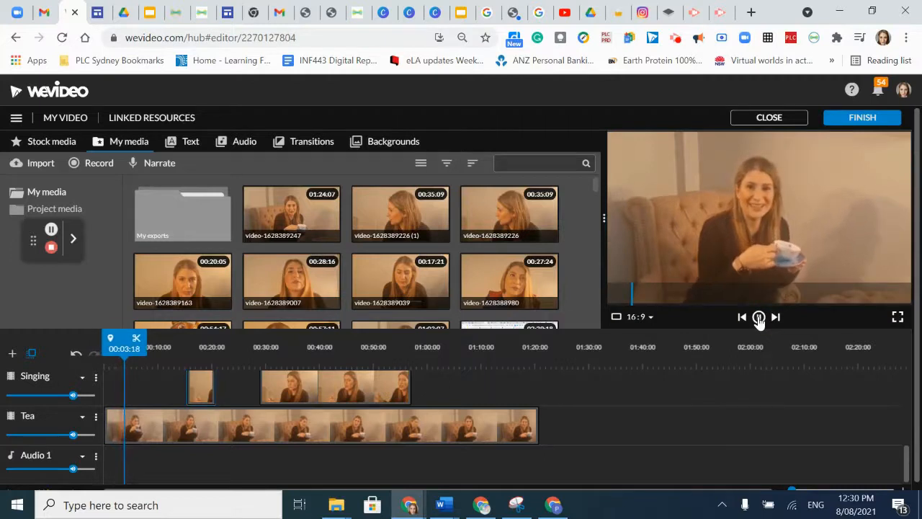
click(760, 321)
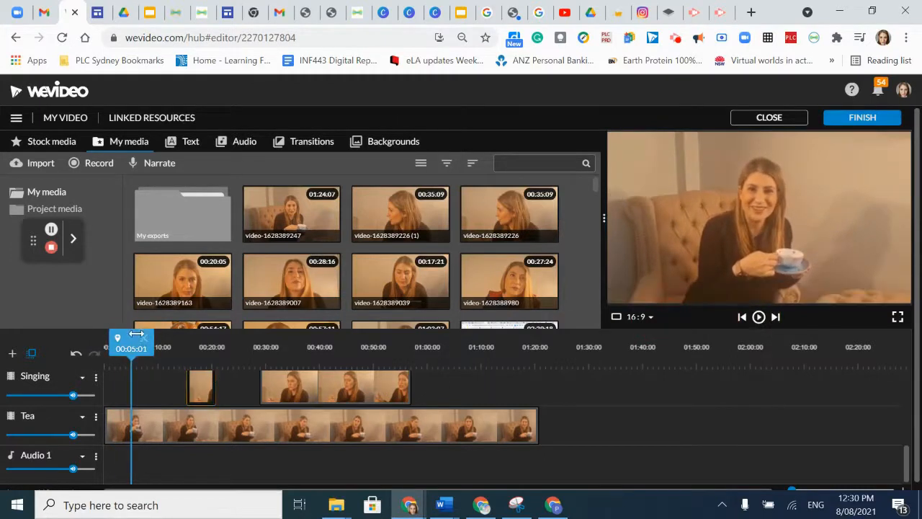
- Split the Tea clip at 00:05:10 and move its remaining part to start at about 15 seconds
drag(139, 348, 133, 350)
click(133, 413)
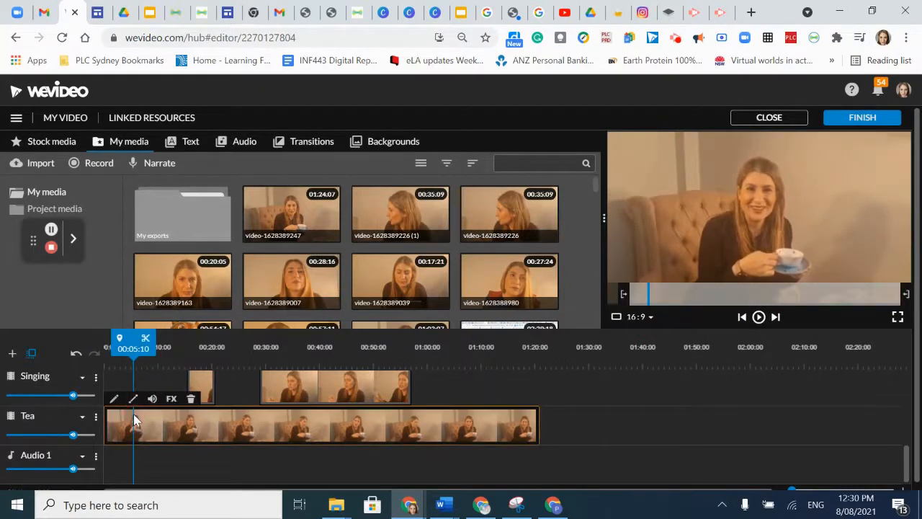
click(147, 341)
drag(155, 434, 209, 430)
- Return the short Singing segment to the start of its track, above the short Tea segment, and preview the opening
drag(200, 387, 118, 387)
click(759, 316)
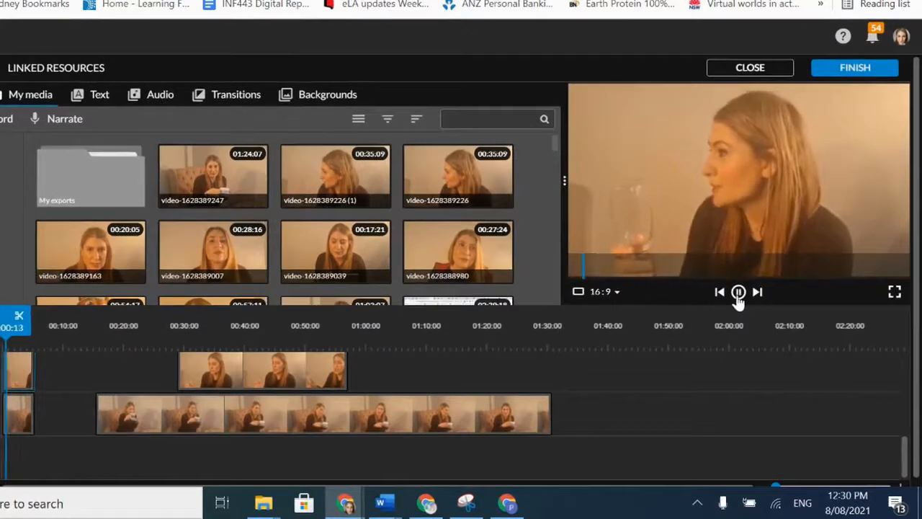
click(737, 293)
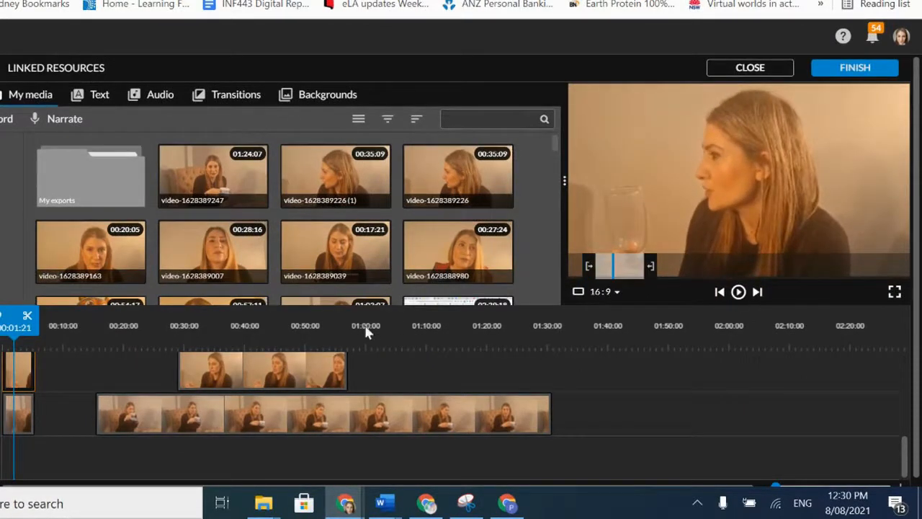
click(29, 424)
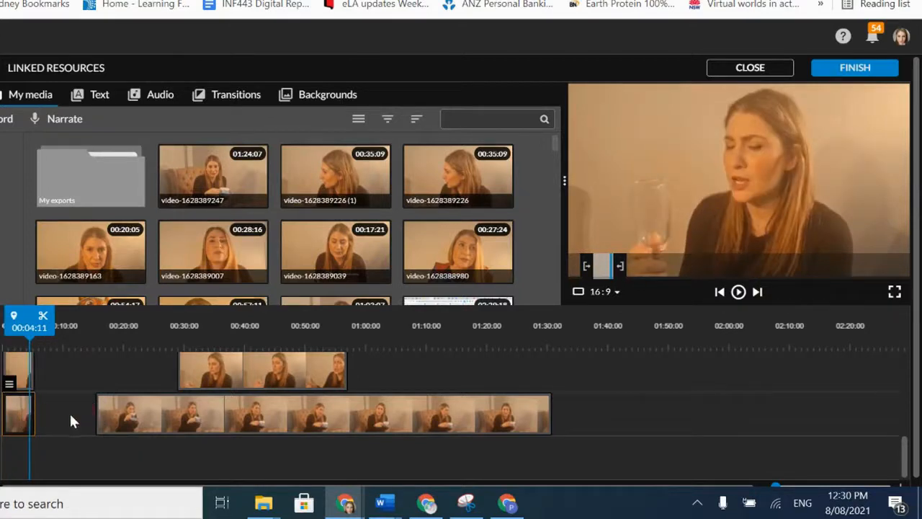
click(20, 431)
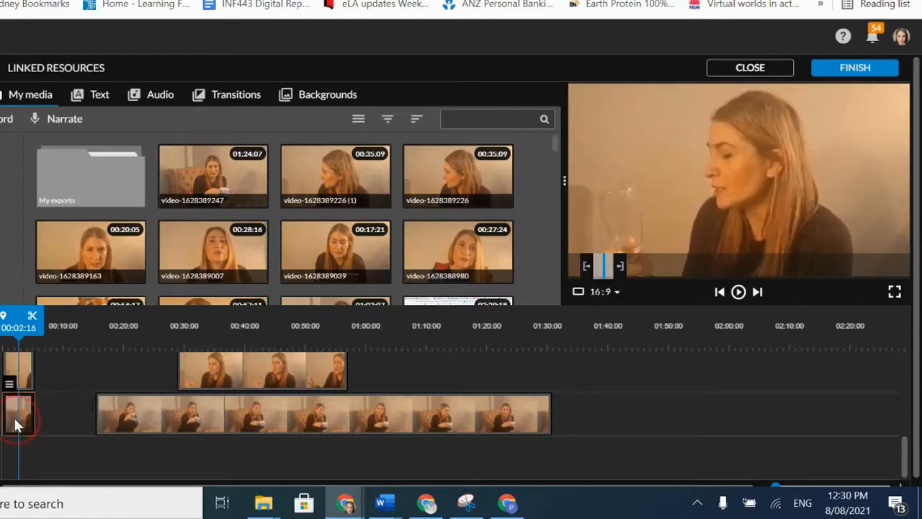
double_click(18, 425)
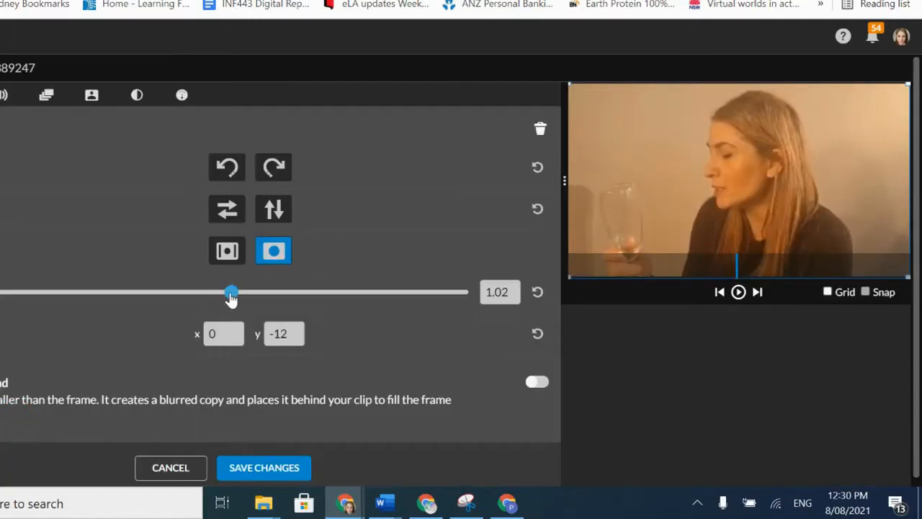
click(158, 467)
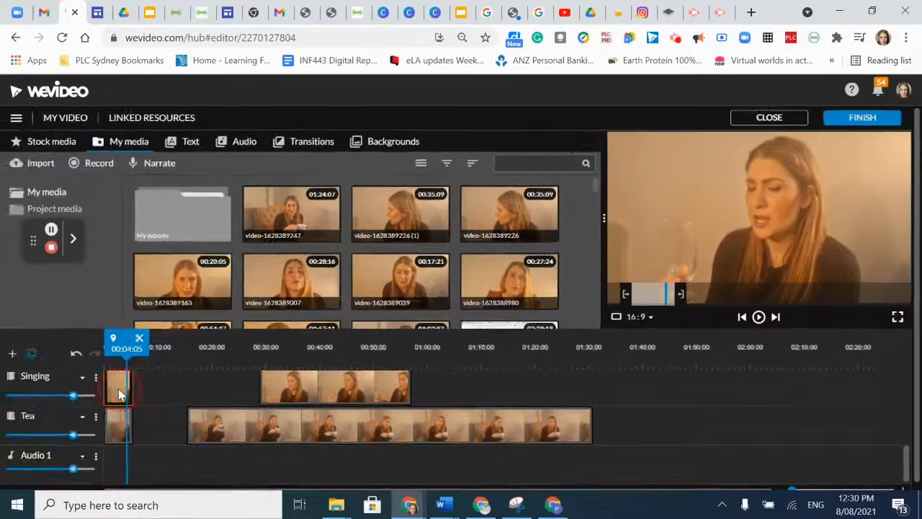
- Try scaling the short Singing segment to 0.7 and placing it at the lower right of the frame, about x 989, y 313
double_click(26, 380)
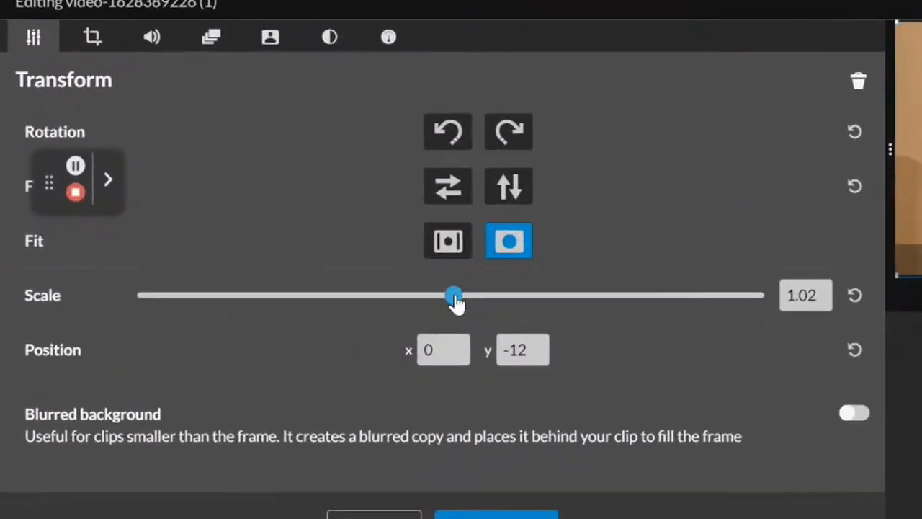
drag(308, 318, 234, 325)
mouse_move(348, 316)
mouse_down()
mouse_move(402, 317)
mouse_move(357, 326)
mouse_up()
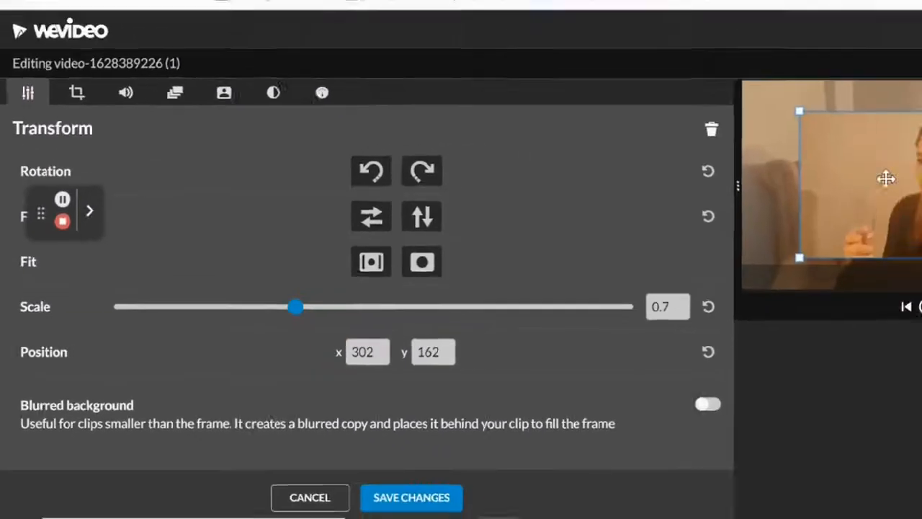
drag(886, 178, 921, 195)
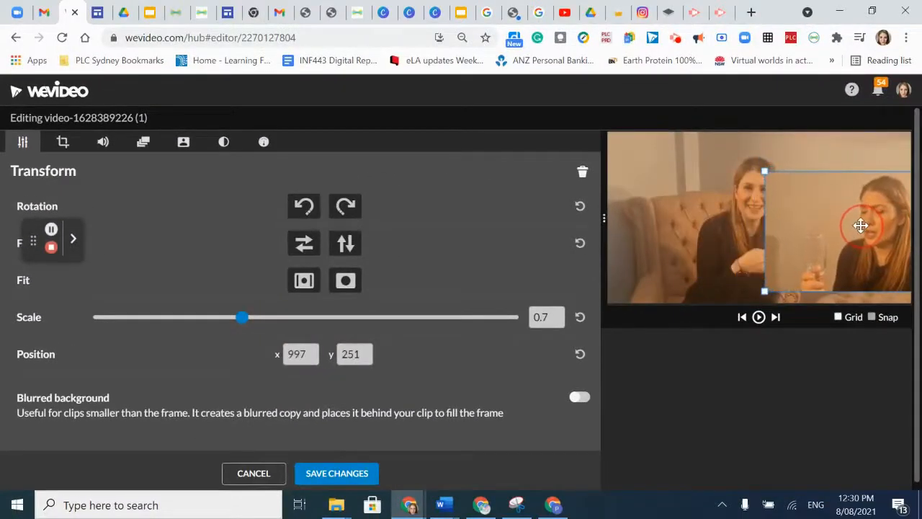
drag(860, 225, 860, 237)
drag(859, 239, 859, 235)
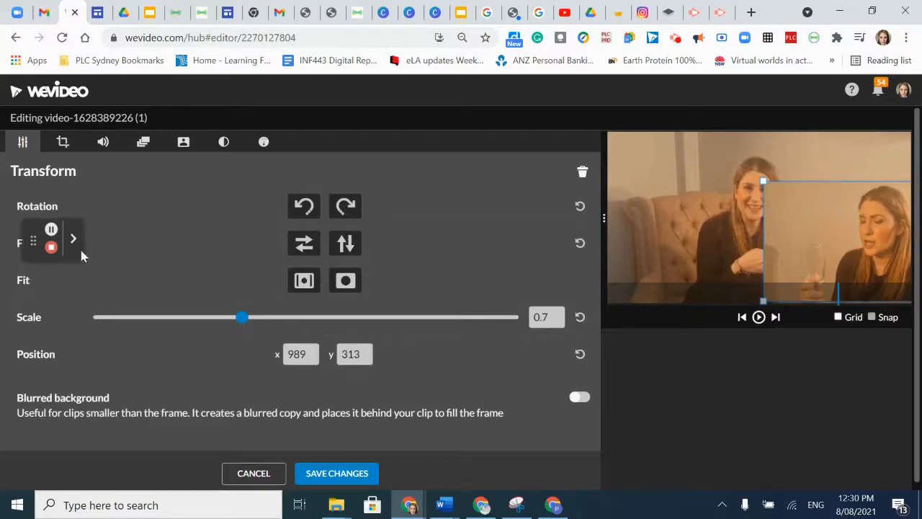
mouse_move(243, 319)
mouse_down()
mouse_move(354, 327)
mouse_move(247, 321)
mouse_up()
click(253, 473)
- Return the playhead to the start and crop both sides of the short Singing segment, taking about 72 off the right, and save
drag(126, 349, 77, 353)
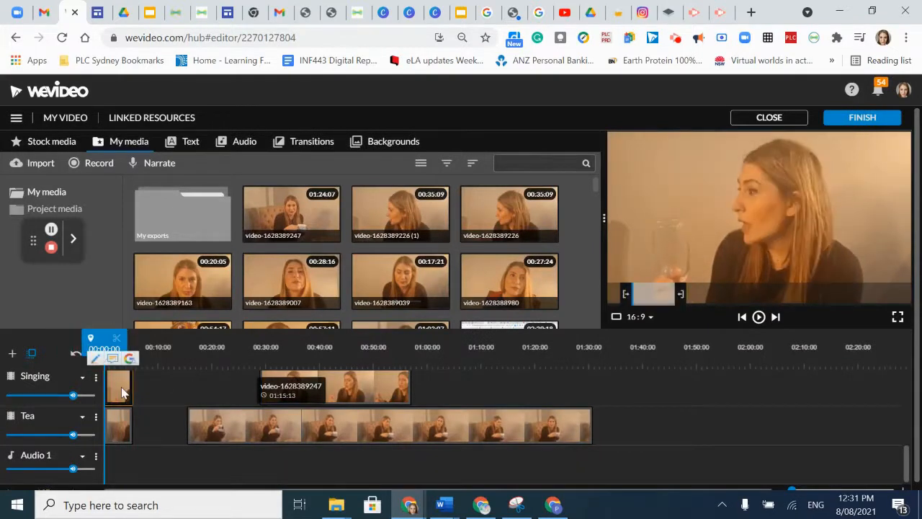
double_click(123, 392)
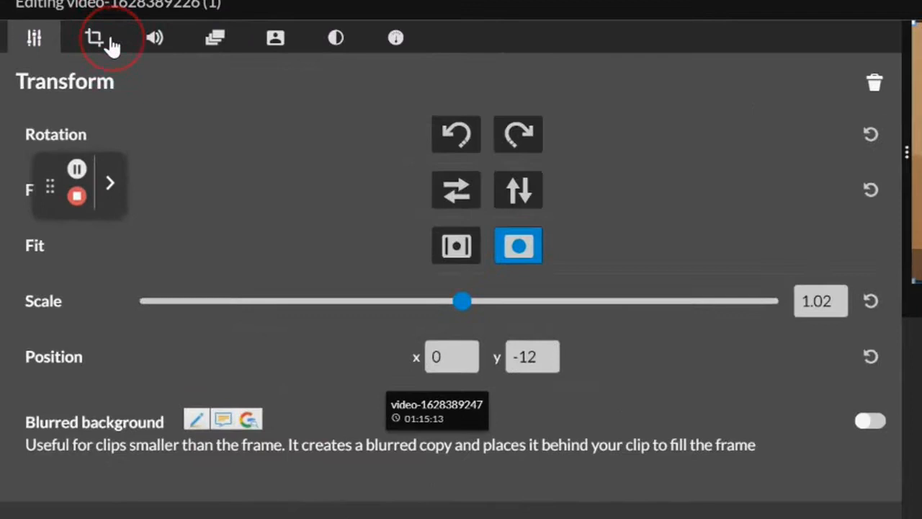
click(94, 39)
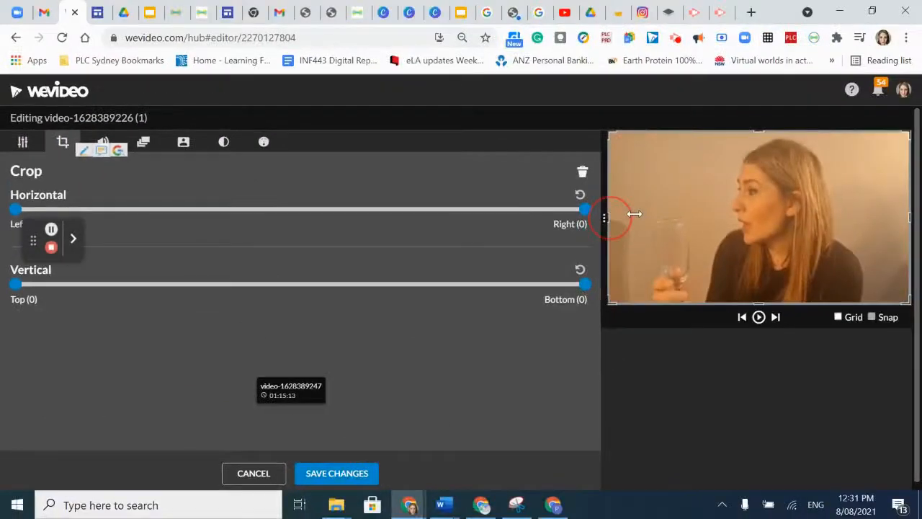
drag(633, 214, 638, 215)
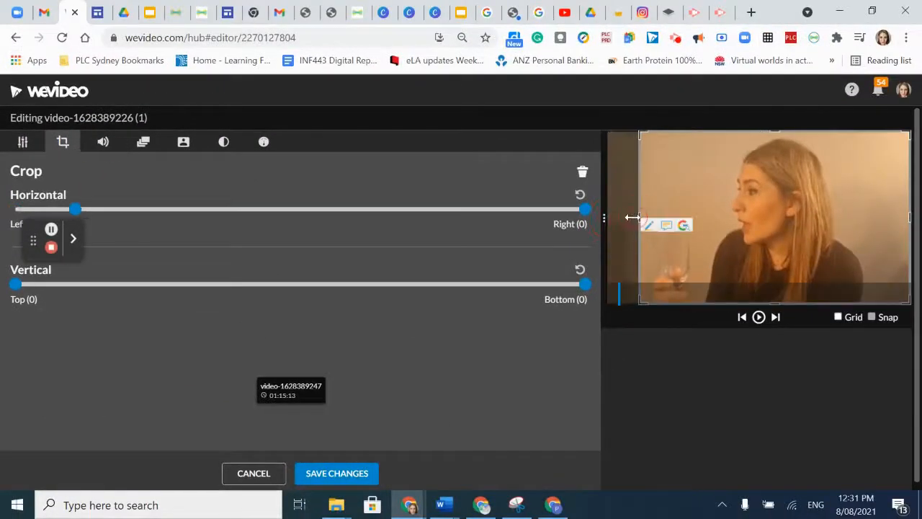
drag(898, 214, 877, 212)
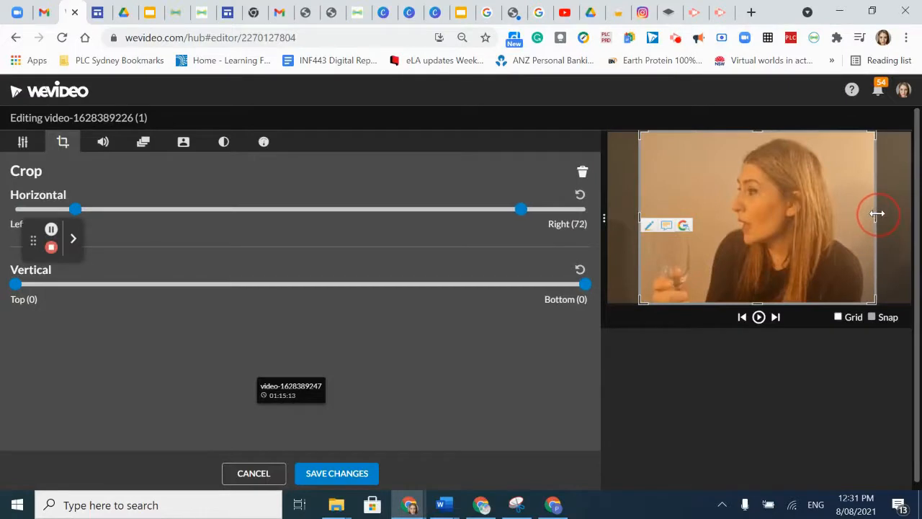
click(333, 474)
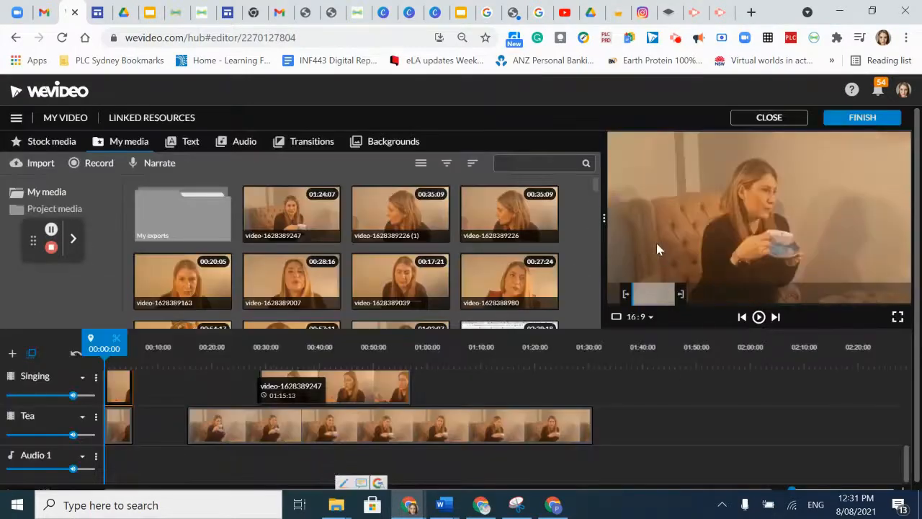
double_click(119, 386)
drag(698, 223, 731, 223)
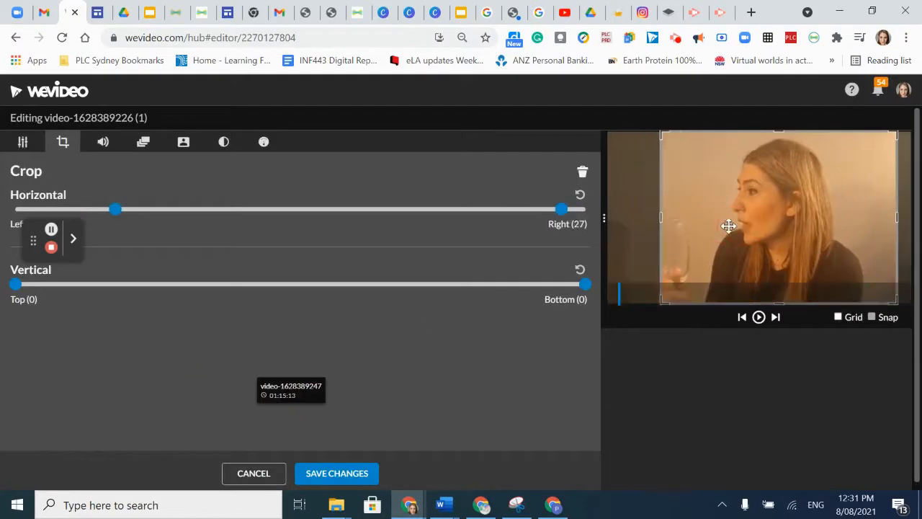
click(238, 473)
- Reposition the cropped Singing segment over the right side of the frame, at about x 824, y -20, and save the changes
click(123, 395)
double_click(124, 394)
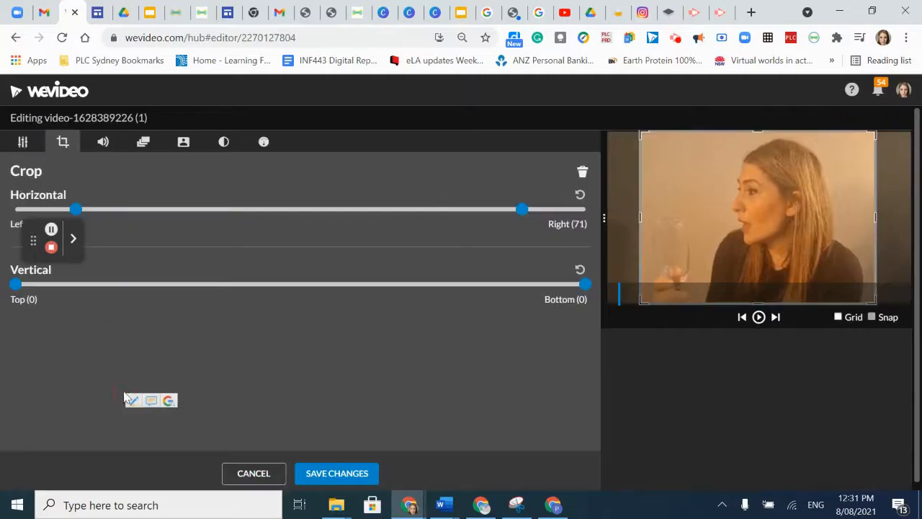
click(32, 147)
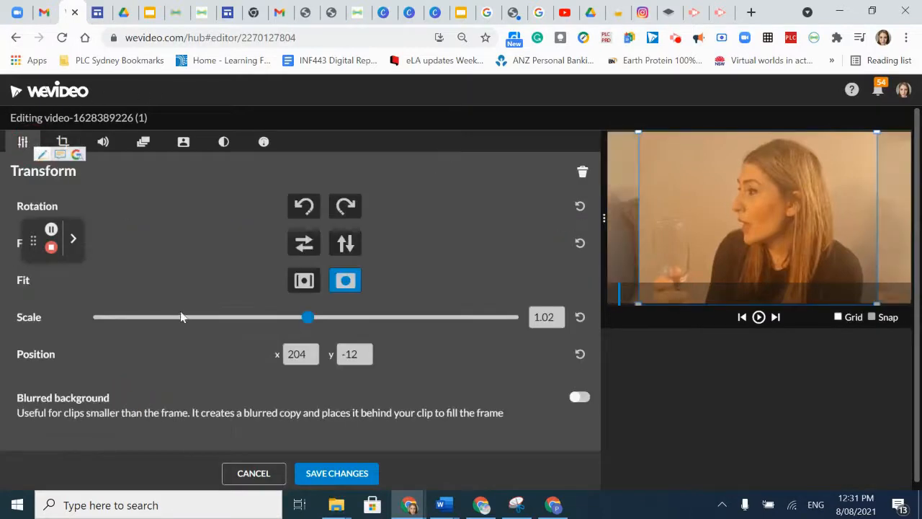
drag(693, 189, 792, 181)
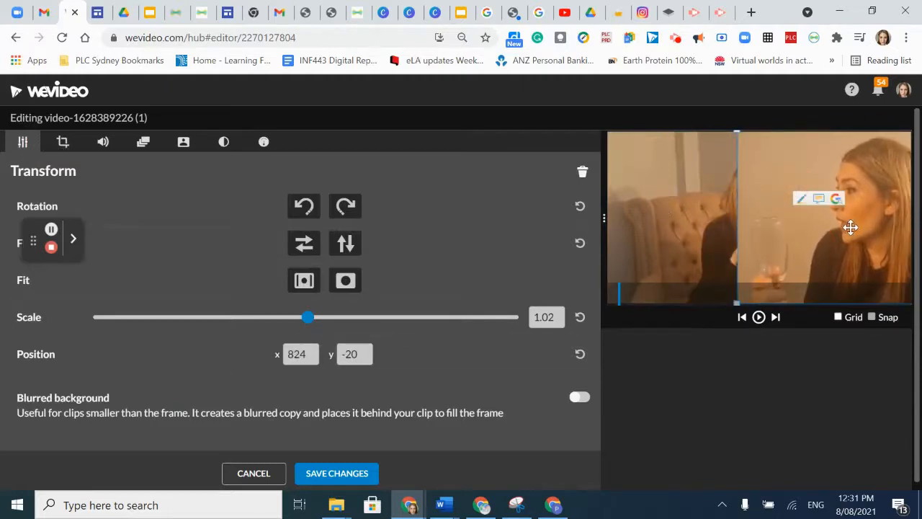
drag(847, 227, 844, 227)
click(336, 473)
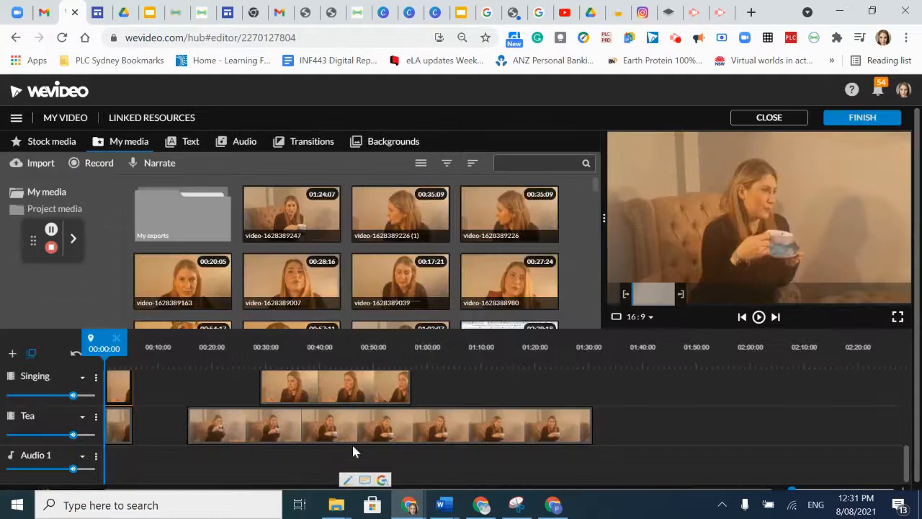
- Reposition the short Tea segment toward the left side of the frame, at about x -473, y -12, and save the changes
double_click(125, 436)
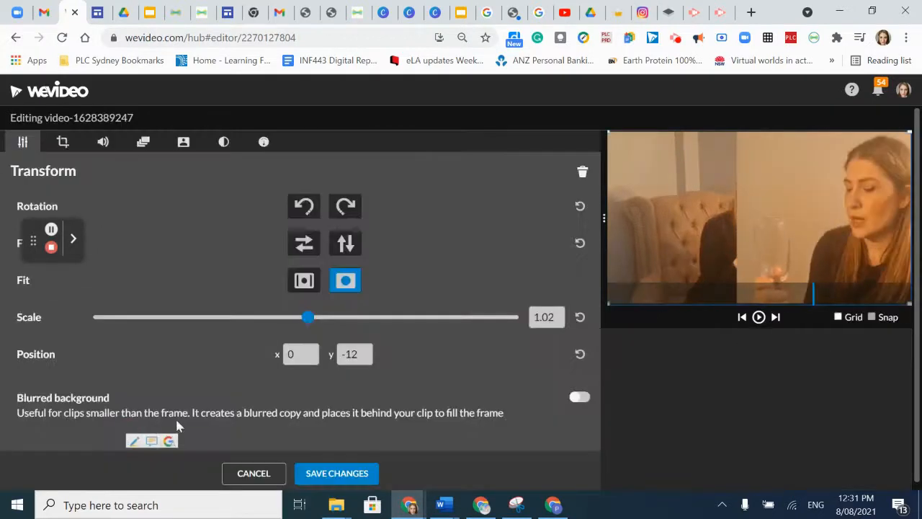
drag(667, 232, 586, 236)
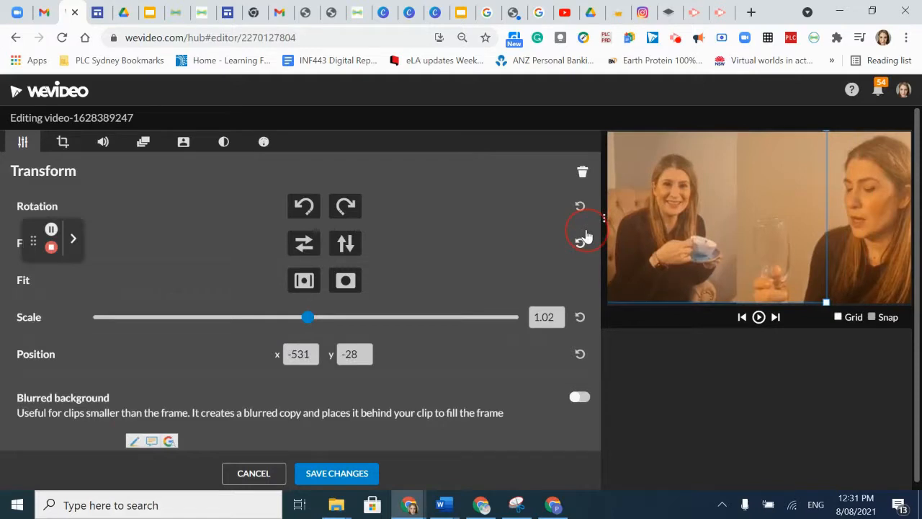
drag(587, 236, 595, 237)
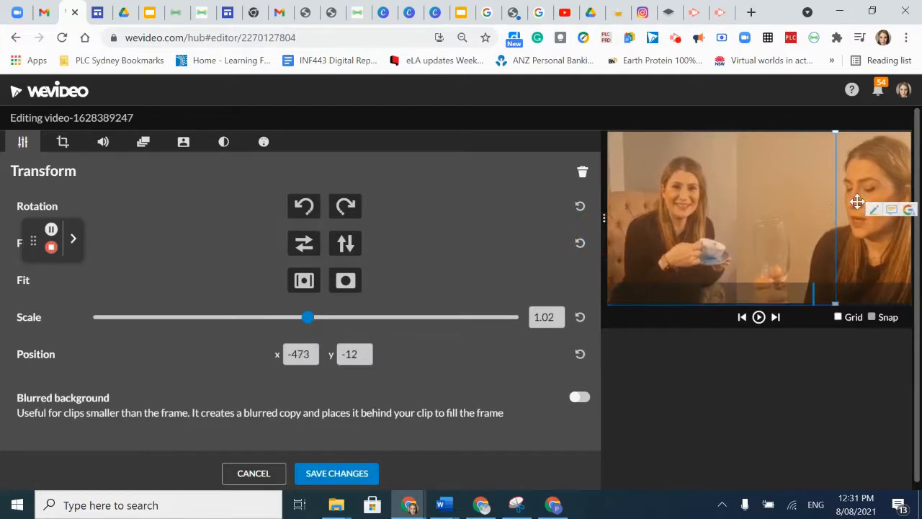
click(366, 470)
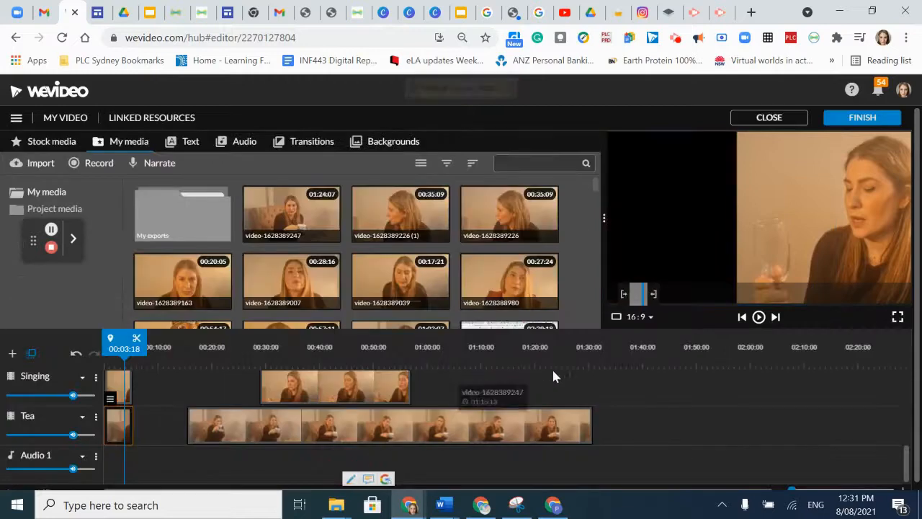
- Play the combined Singing and Tea opening from the start, and return the playhead to the beginning
drag(126, 343, 81, 348)
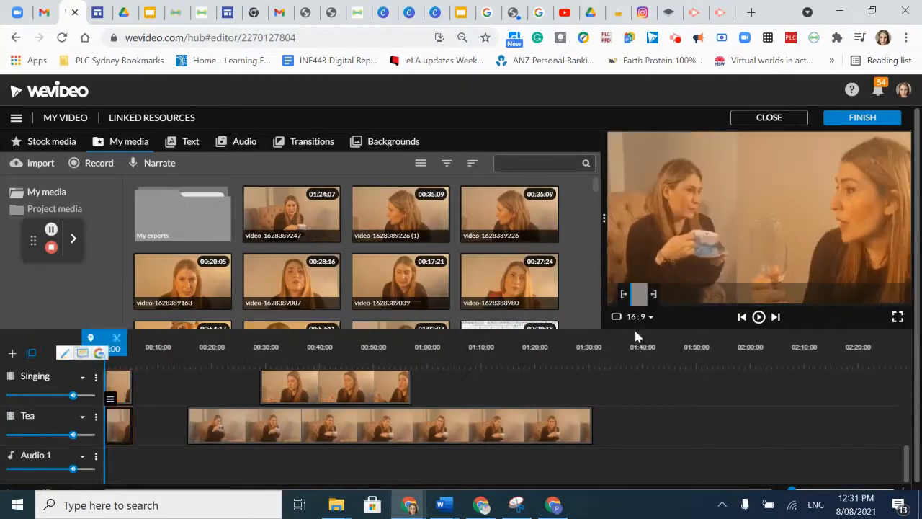
click(759, 317)
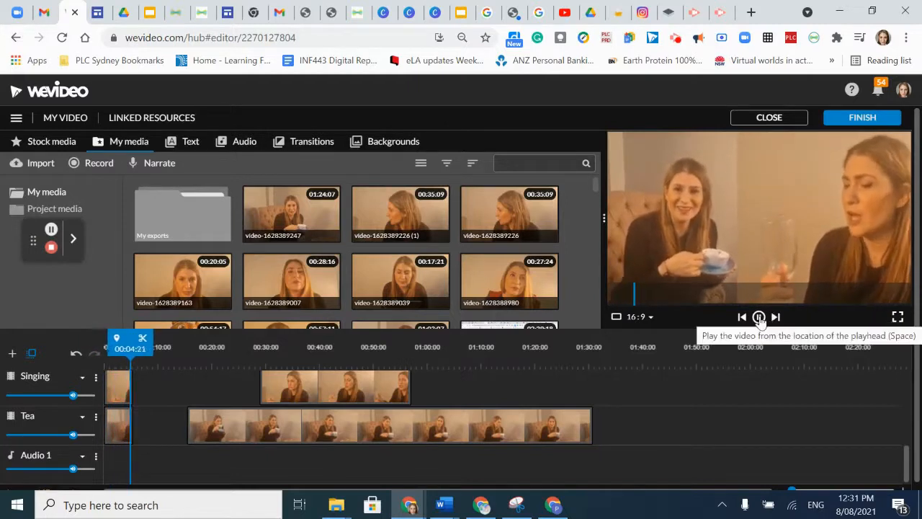
click(759, 319)
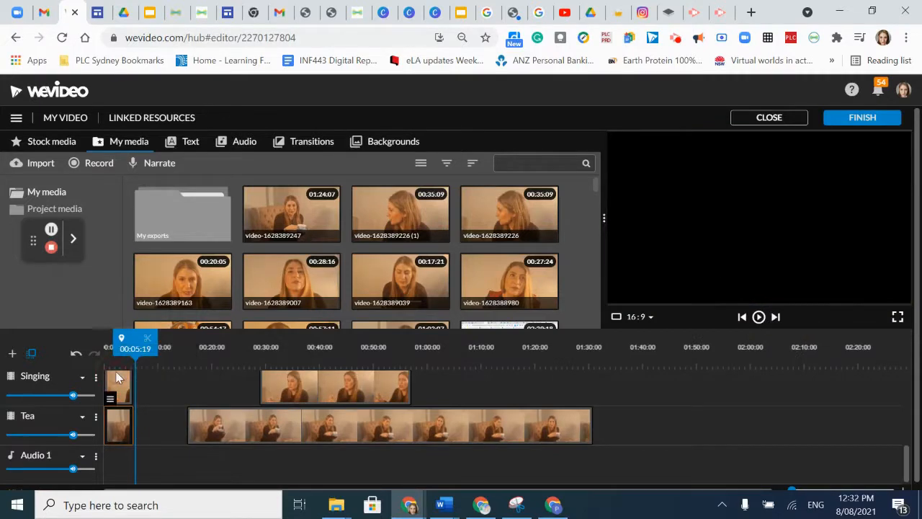
click(100, 351)
drag(120, 352, 83, 352)
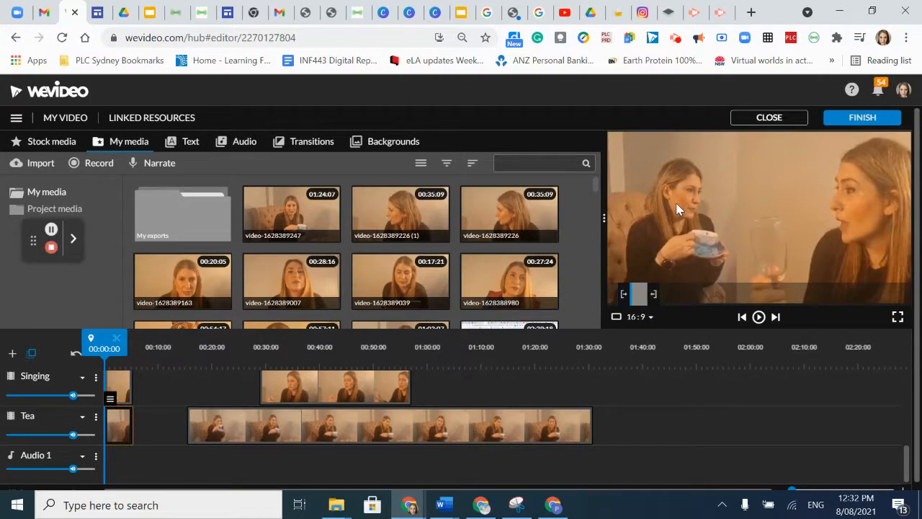
- Try color keying the short Singing segment by sampling its background color cb9f75, and discard the changes
click(115, 378)
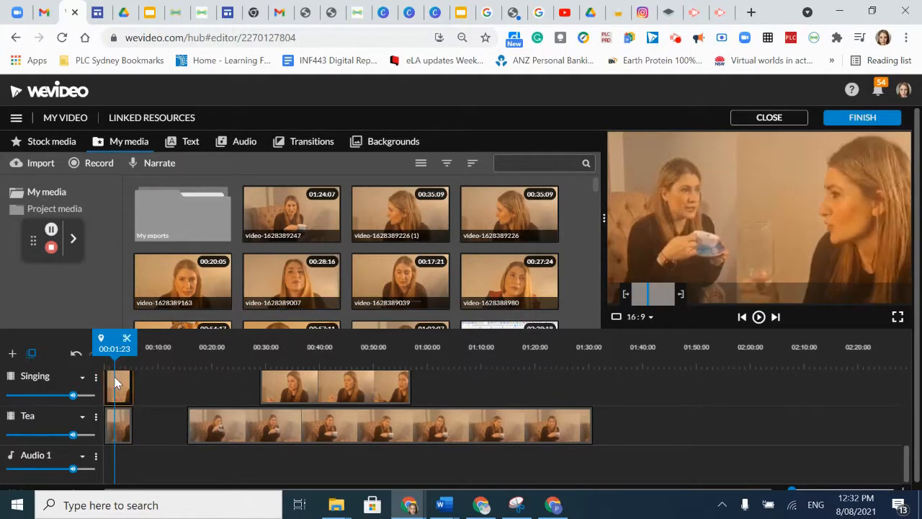
double_click(118, 383)
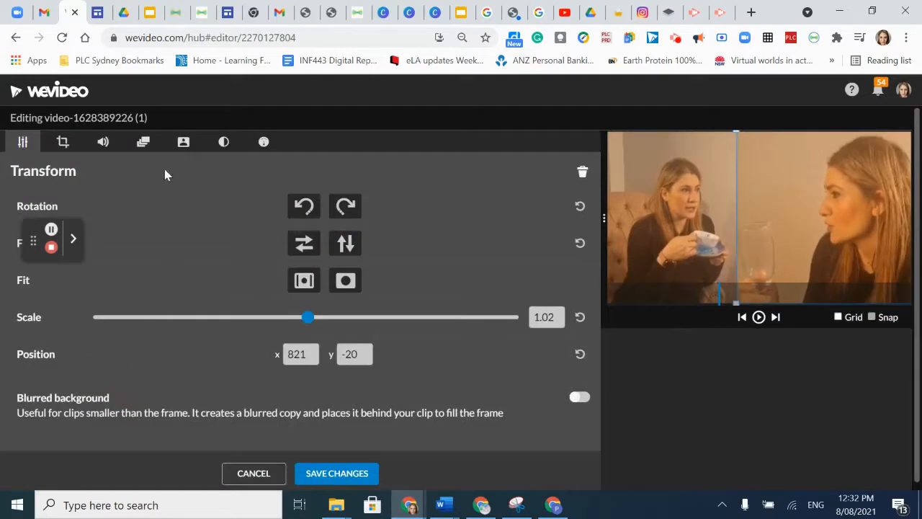
click(183, 143)
click(156, 206)
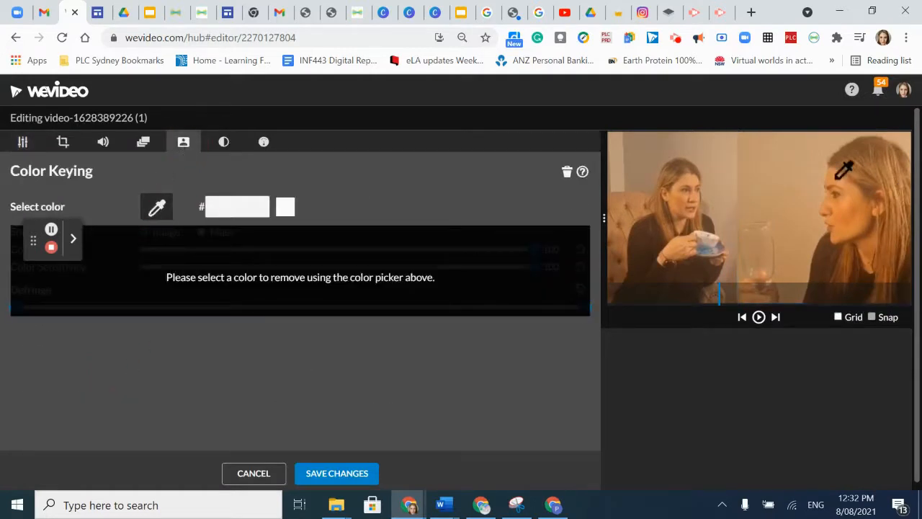
click(797, 183)
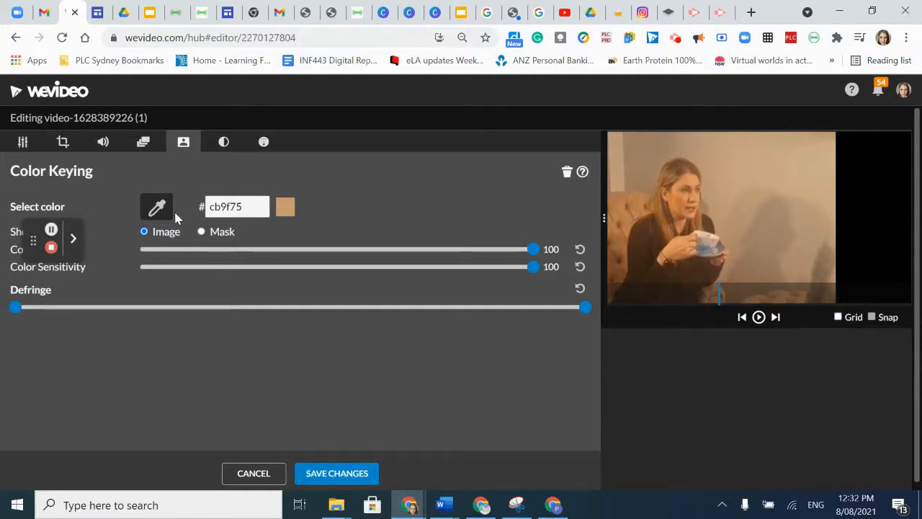
click(243, 481)
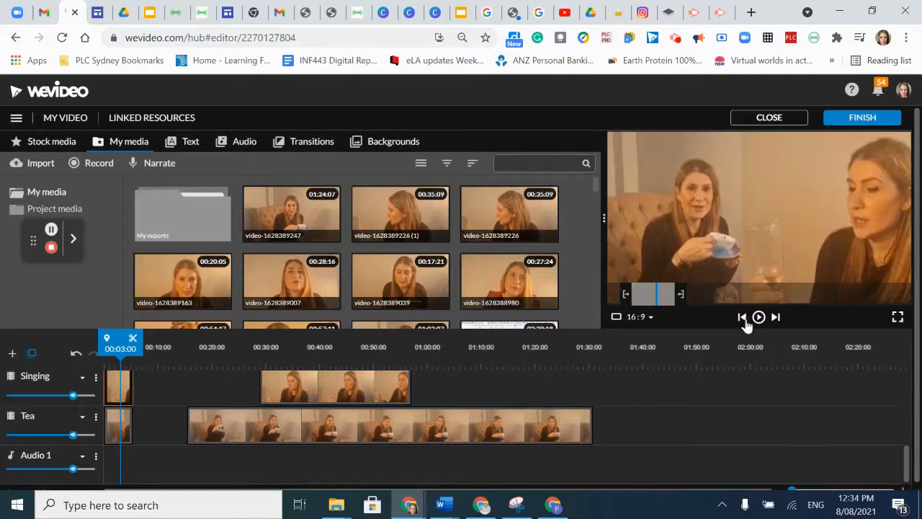
- Play the opening to its end and replay it from the start to check how both characters share the frame
click(759, 317)
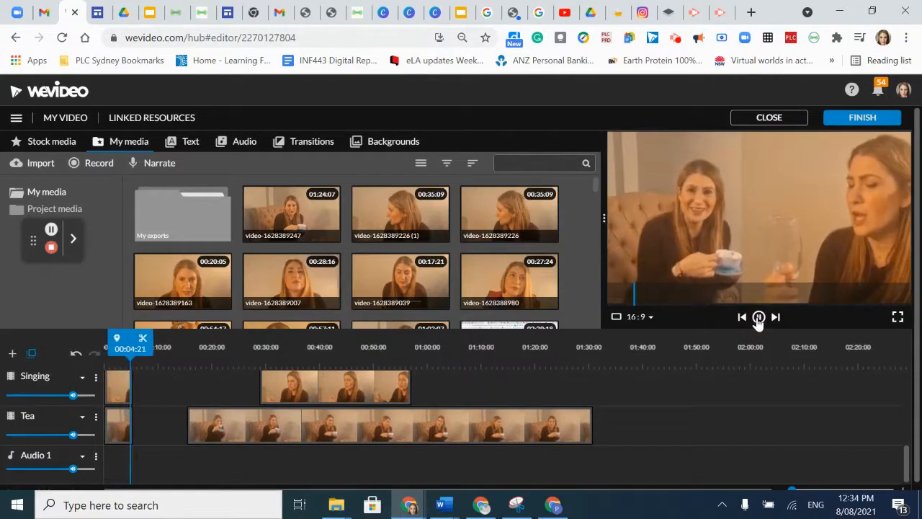
click(758, 317)
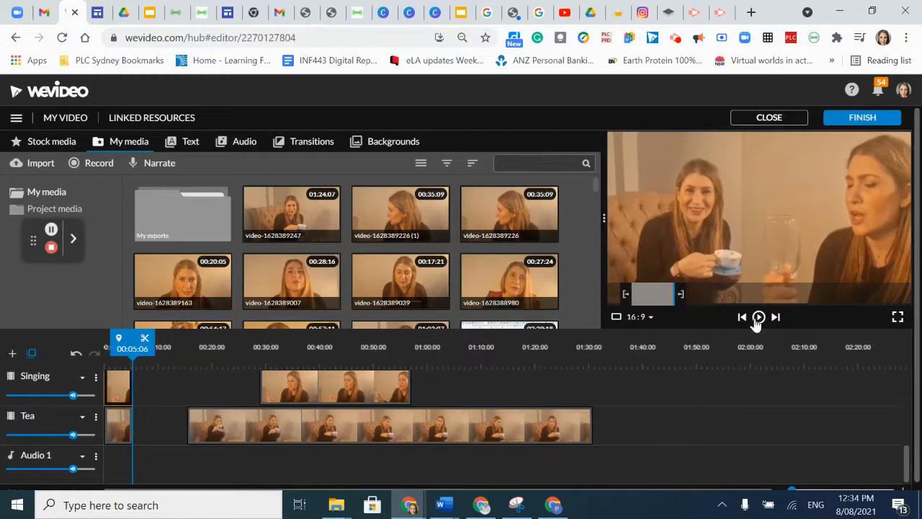
drag(121, 344, 81, 362)
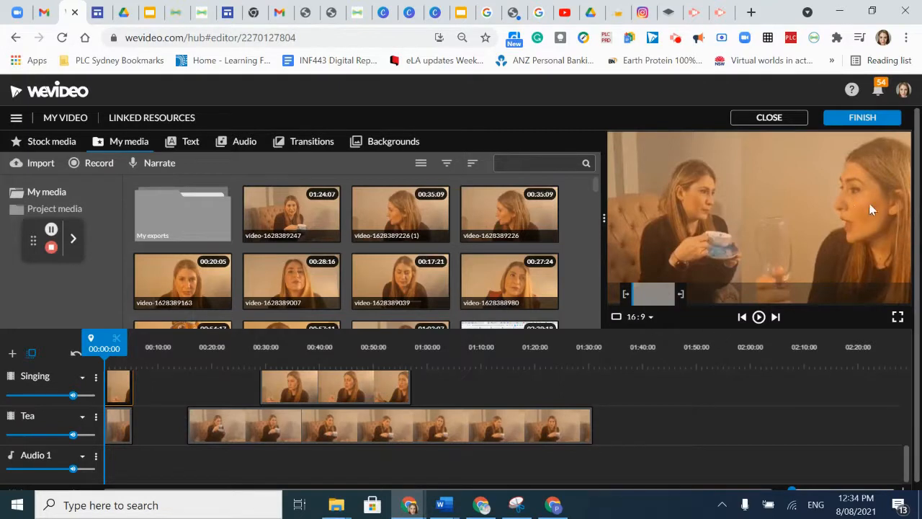
click(759, 317)
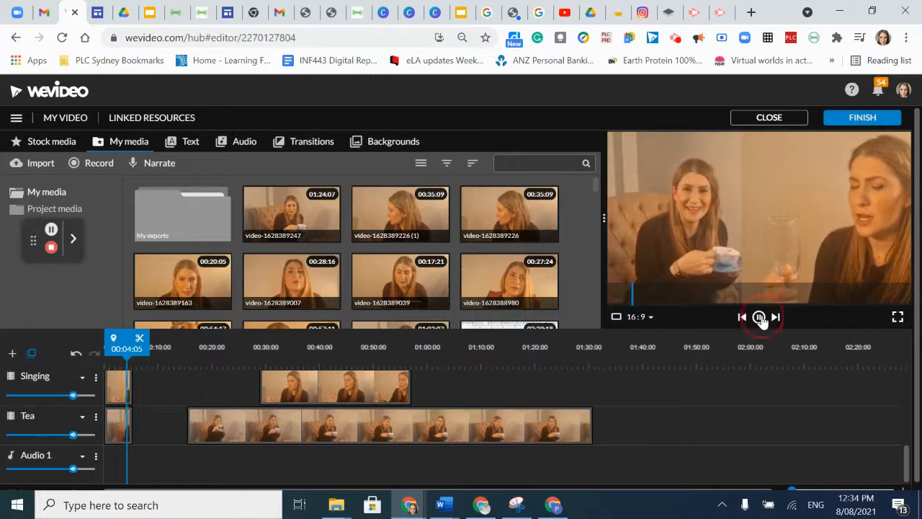
click(758, 317)
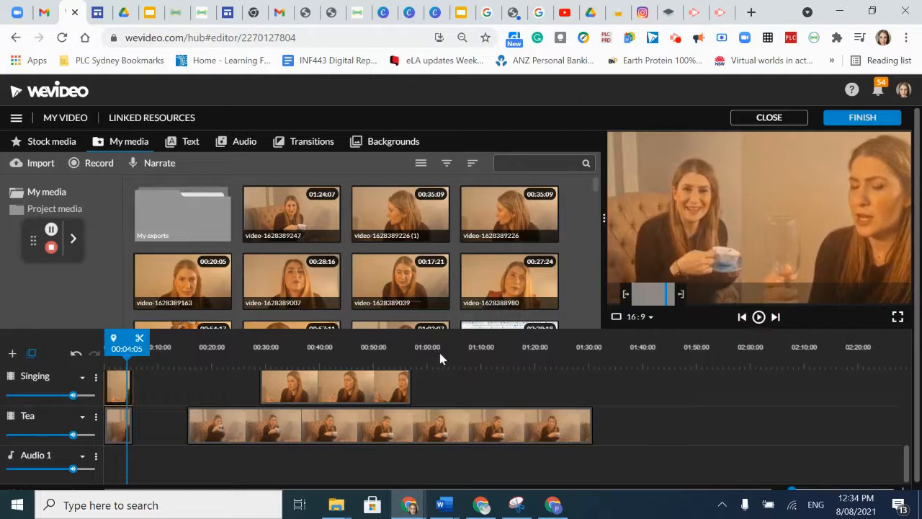
- Lower the short Singing segment's audio level to 85% and save the changes
double_click(124, 386)
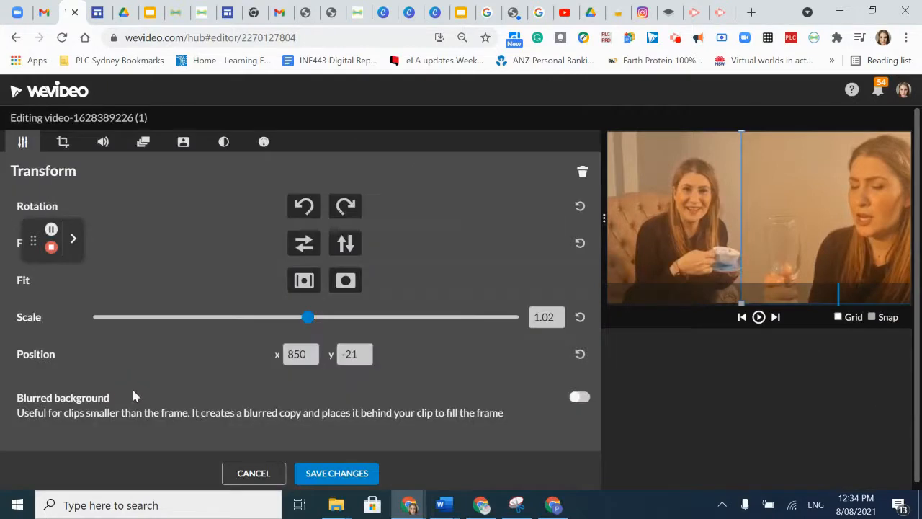
click(103, 142)
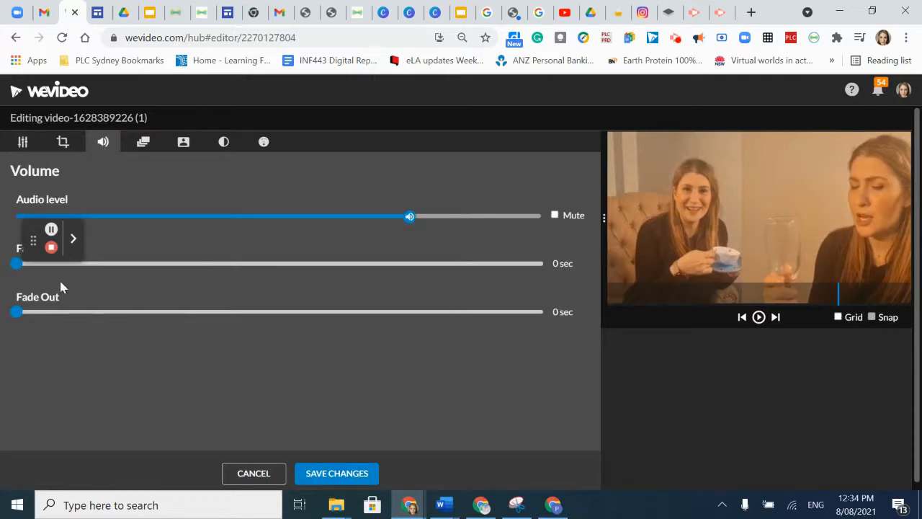
click(409, 217)
drag(407, 216, 349, 216)
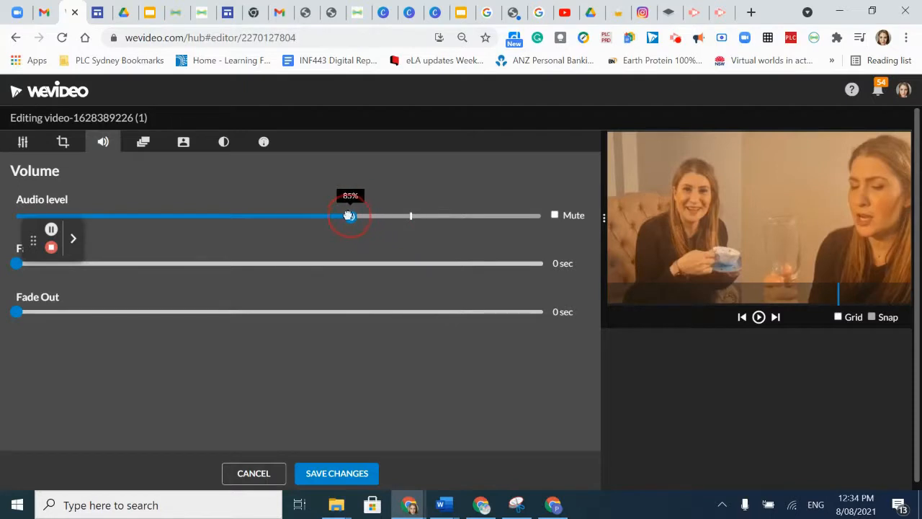
click(333, 473)
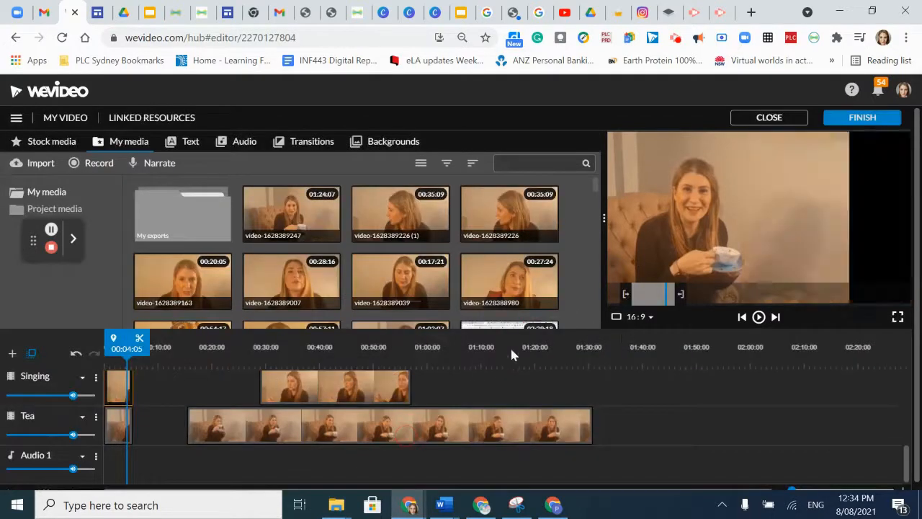
- Move the playhead back toward the start and preview the opening with the adjusted Singing volume
drag(127, 340, 109, 340)
click(758, 317)
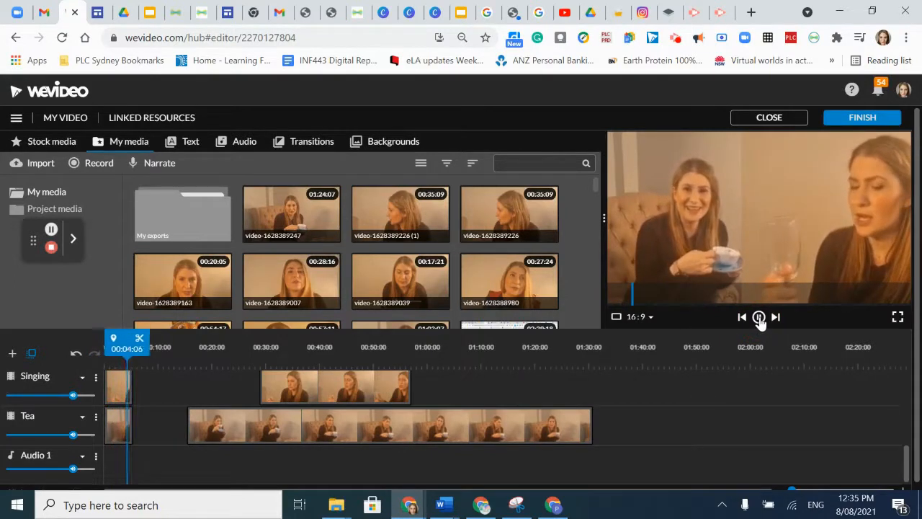
click(758, 317)
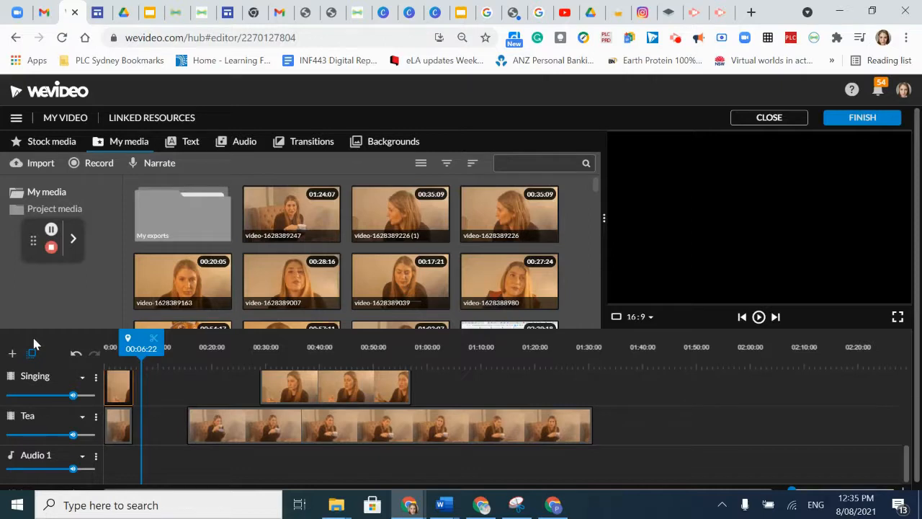
click(50, 234)
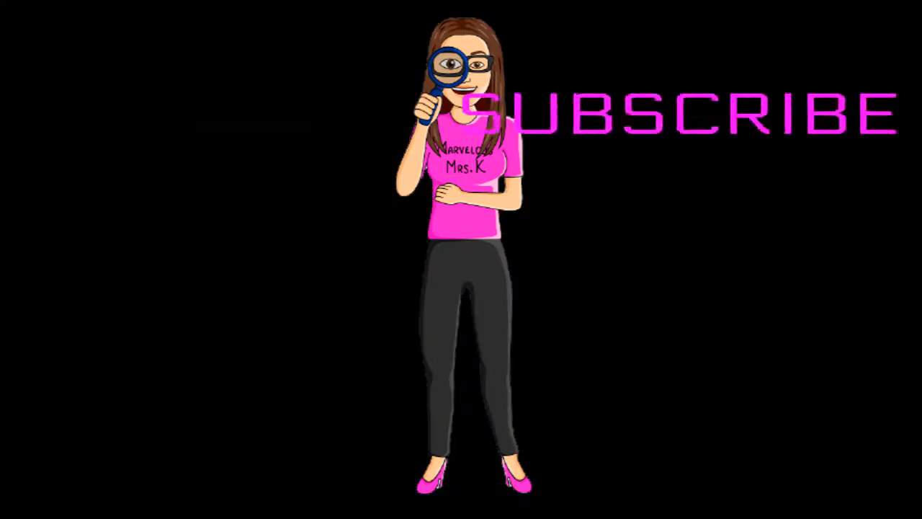